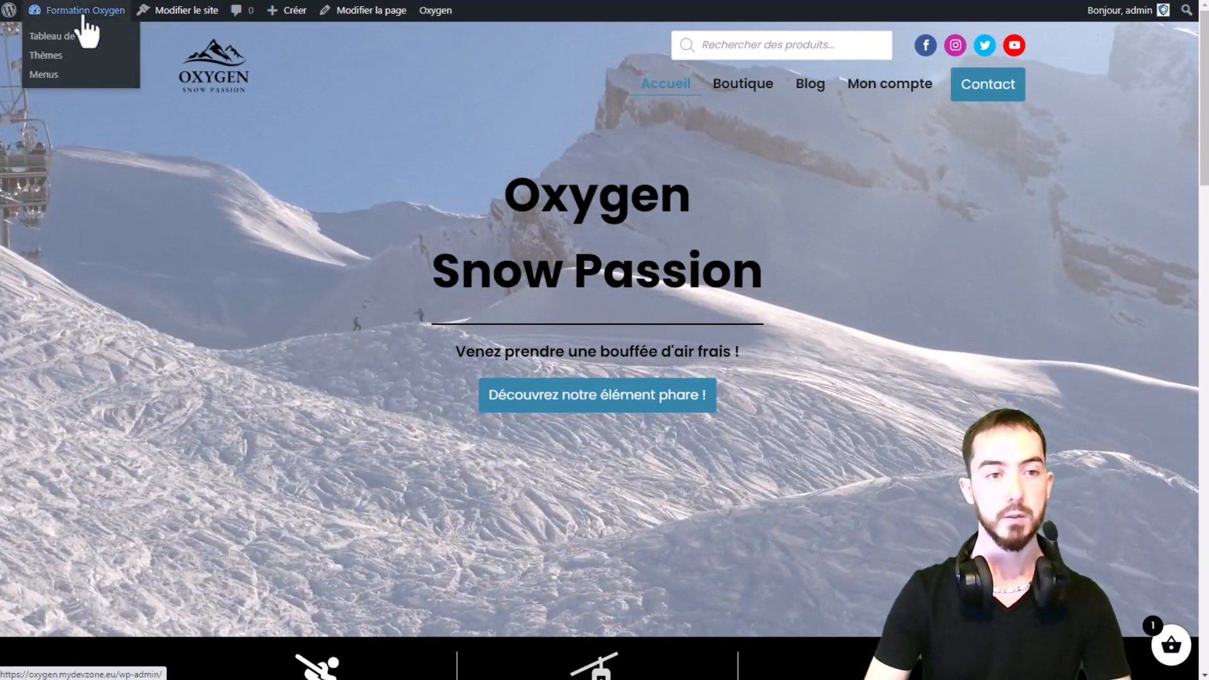
Open the Blog page from the site's WordPress page list for editing in the Oxygen builder.
left_click(83, 17)
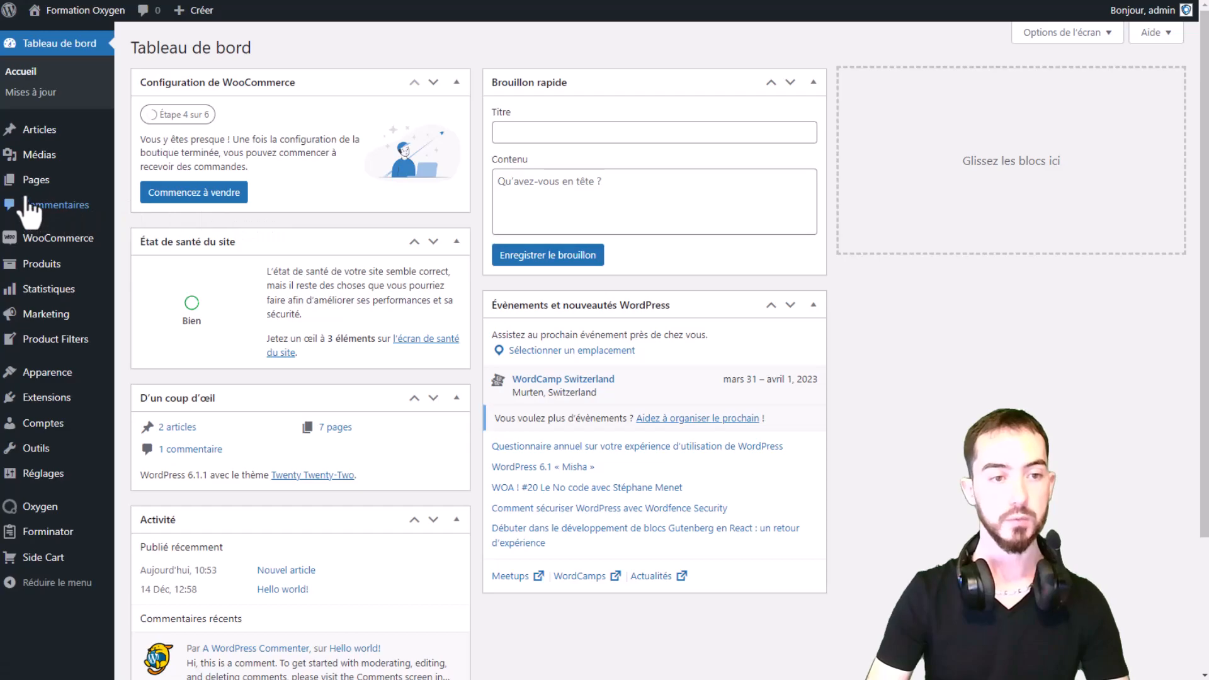
left_click(32, 181)
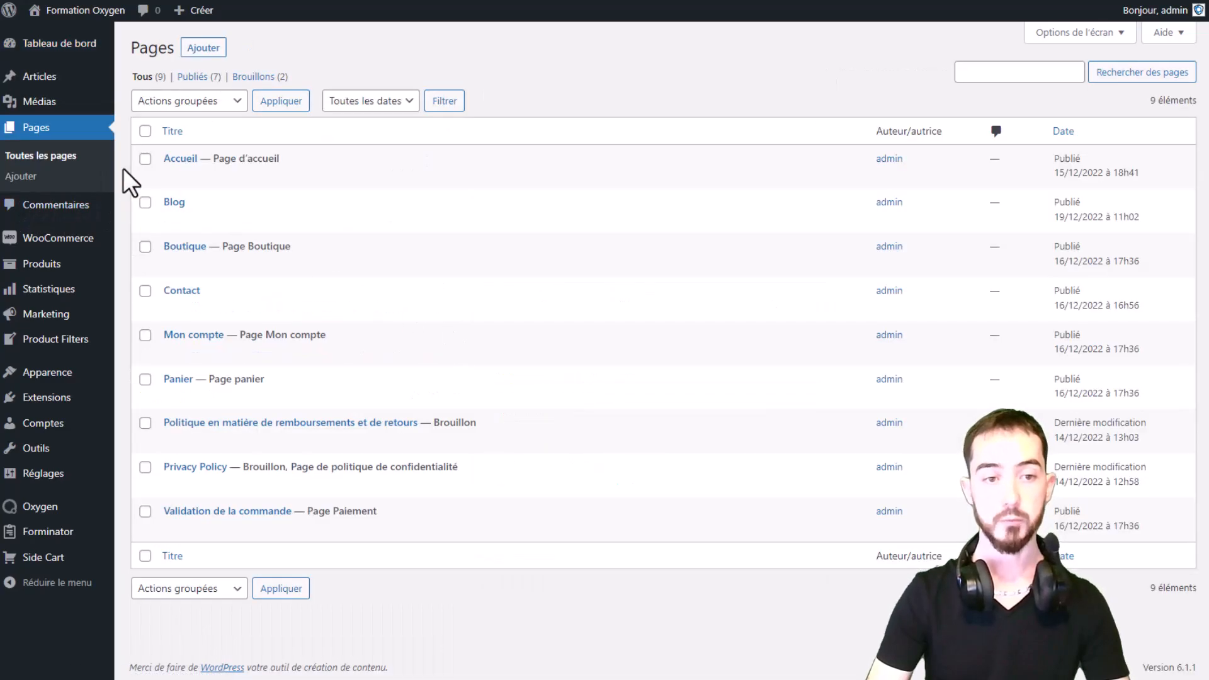
left_click(400, 221)
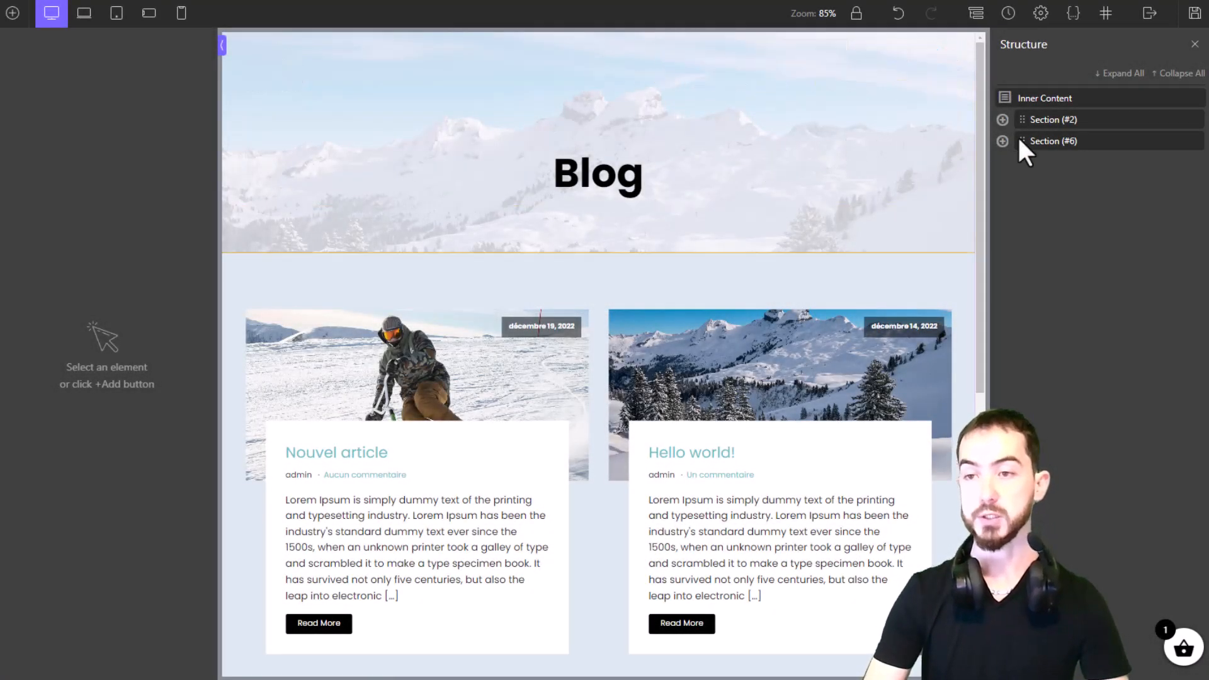
Duplicate the blog posts section (Section #6) and select the Easy Posts element inside the copy.
left_click(1046, 141)
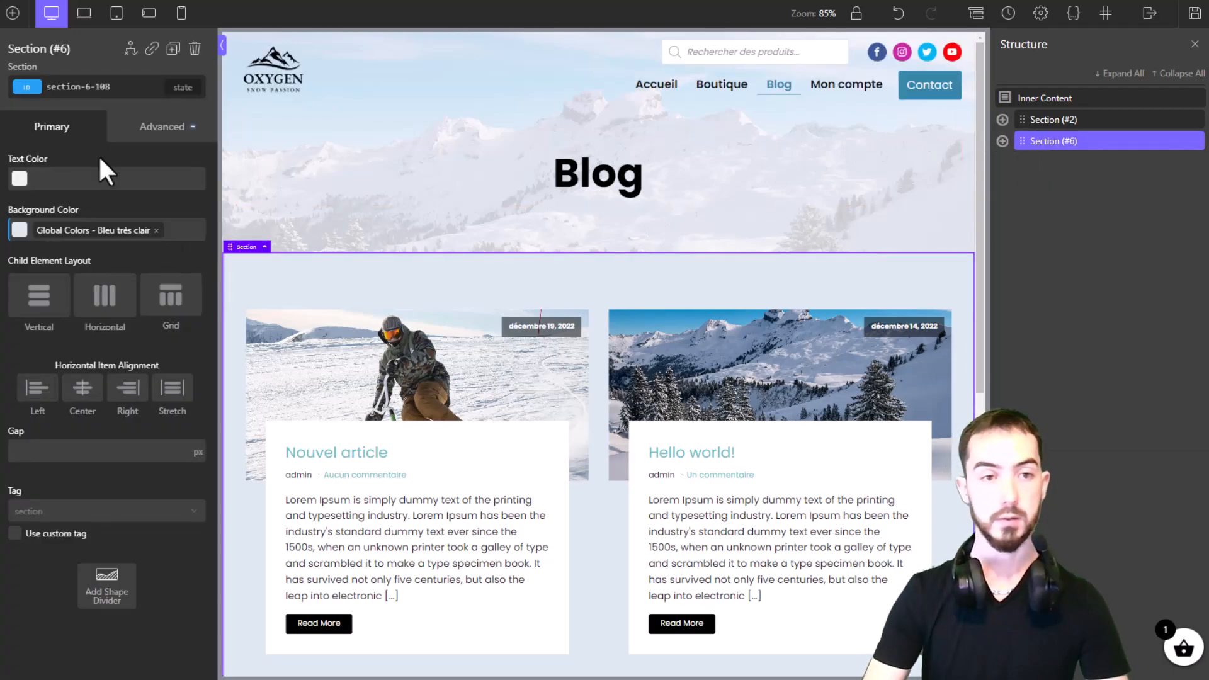
left_click(174, 49)
scroll(673, 378, "down", 7)
scroll(607, 278, "down", 5)
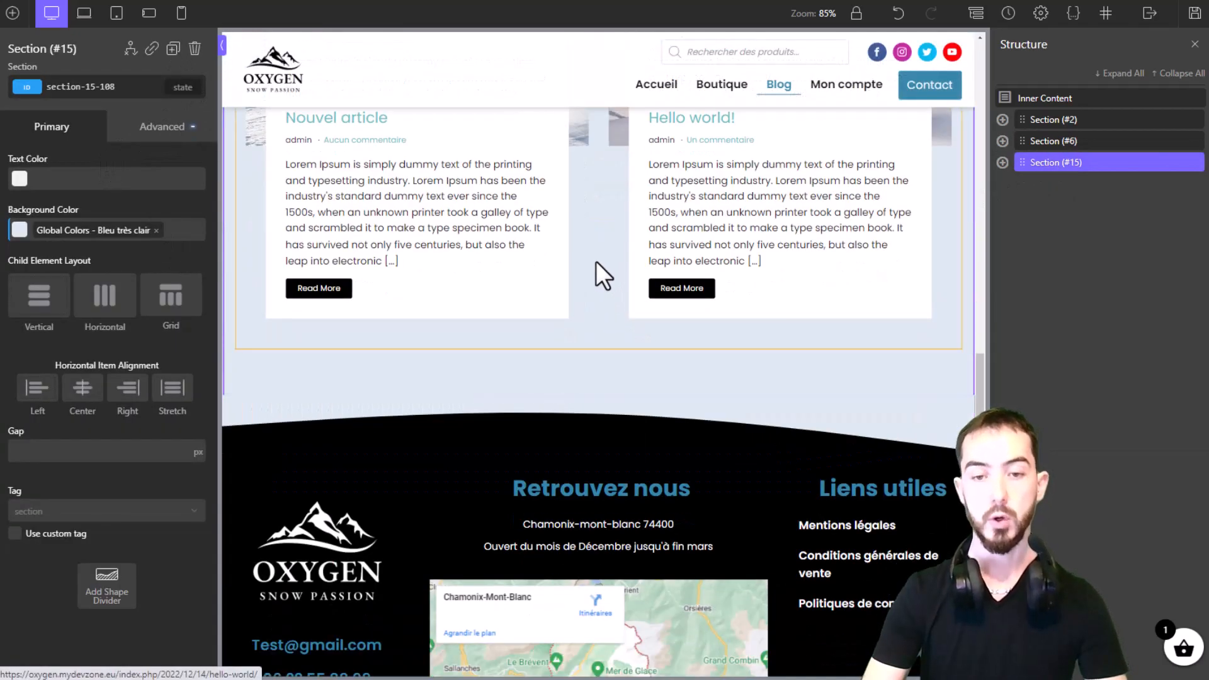
scroll(599, 269, "up", 4)
left_click(560, 331)
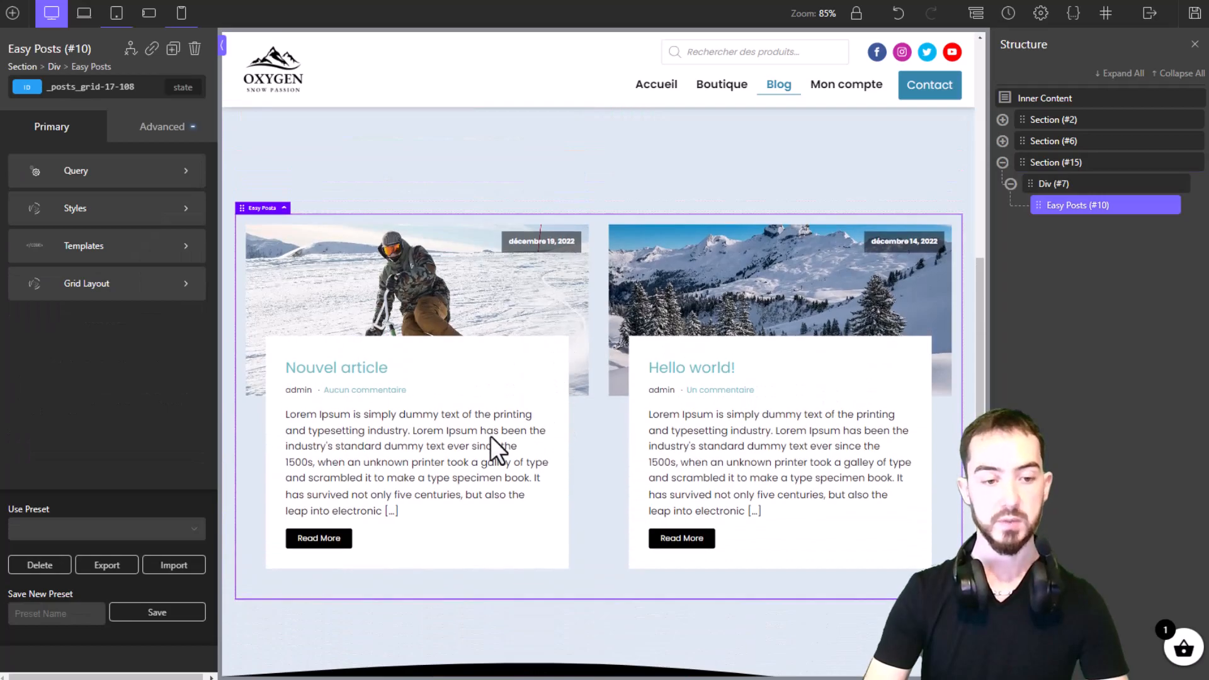
Try the "Masonry - Image w/ Rectangle Overlap" preset on the duplicated Easy Posts element.
left_click(150, 532)
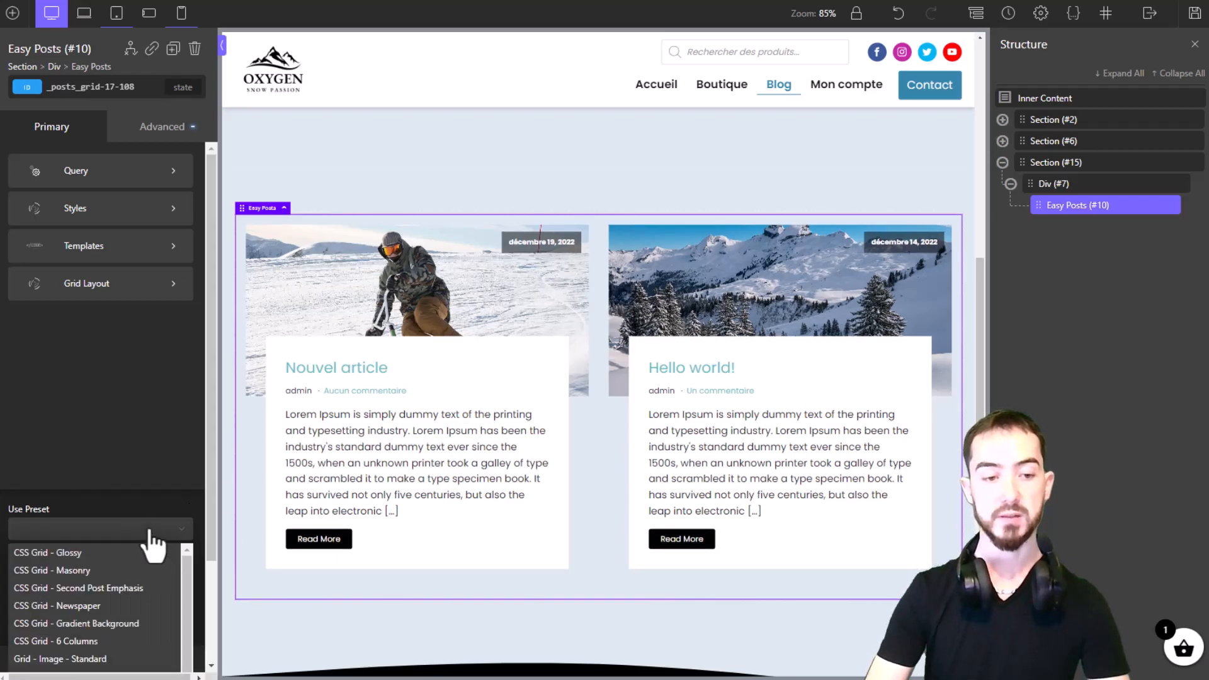
scroll(145, 522, "down", 3)
scroll(127, 453, "down", 2)
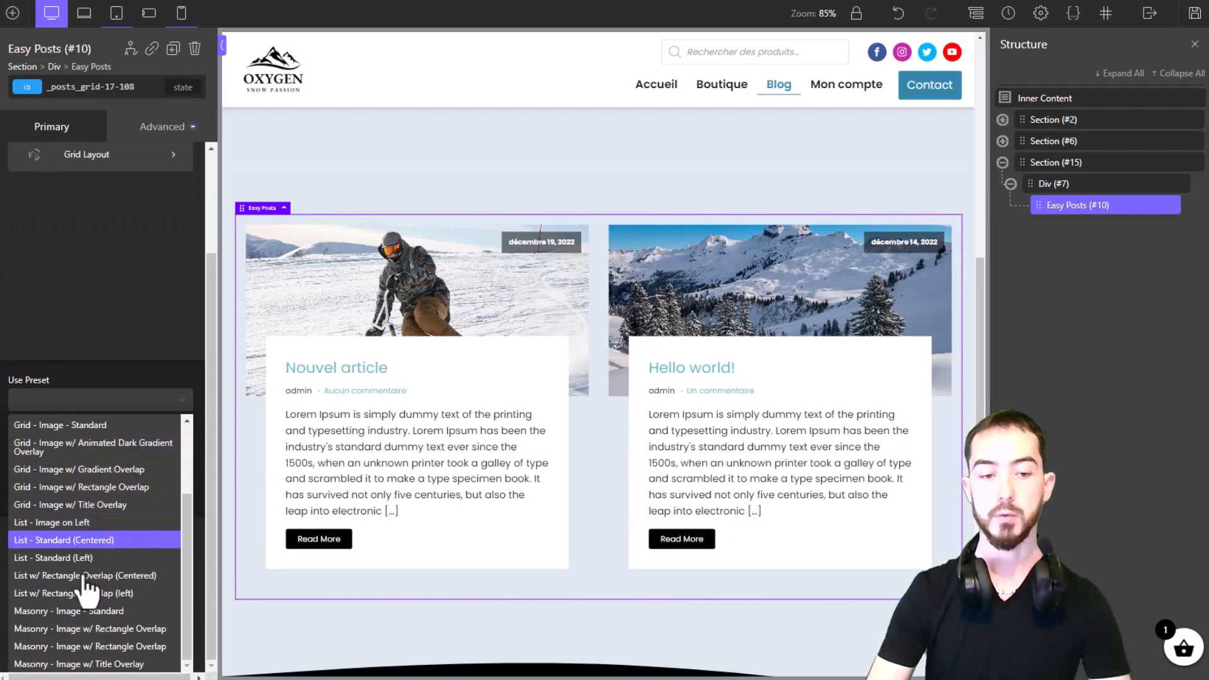
left_click(103, 647)
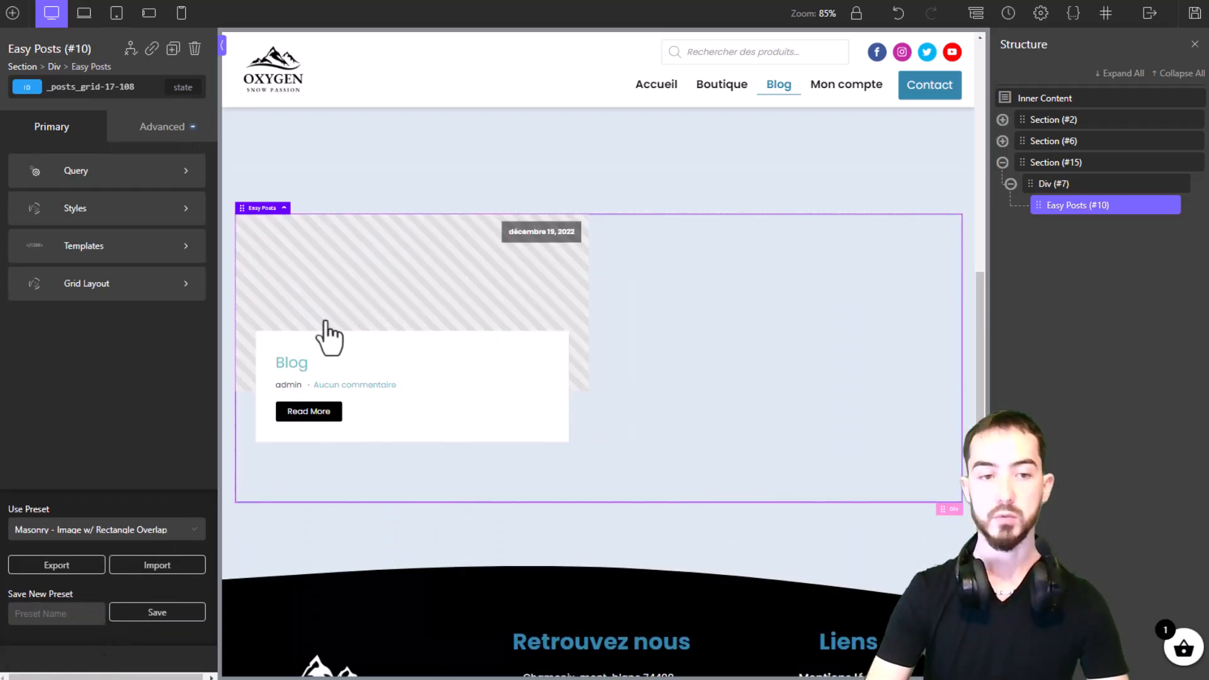
Try the "CSS Grid - Glossy" and "CSS Grid - Masonry" presets on the duplicated Easy Posts element.
left_click(72, 530)
scroll(66, 570, "up", 2)
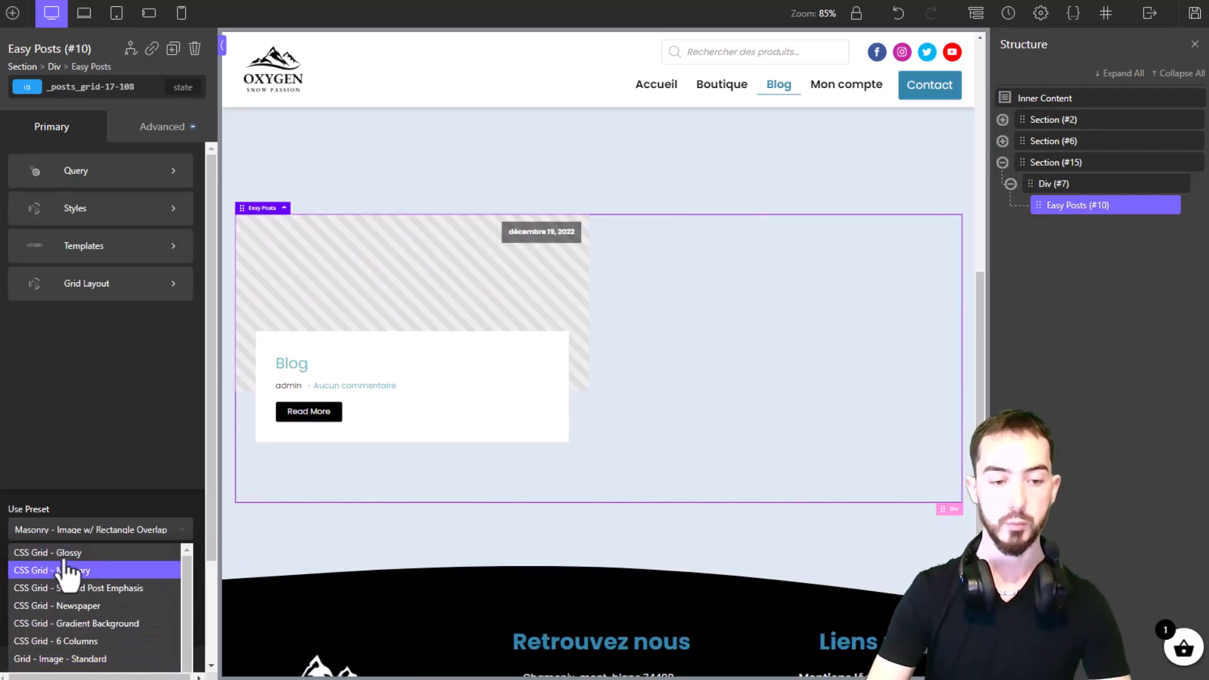
left_click(63, 570)
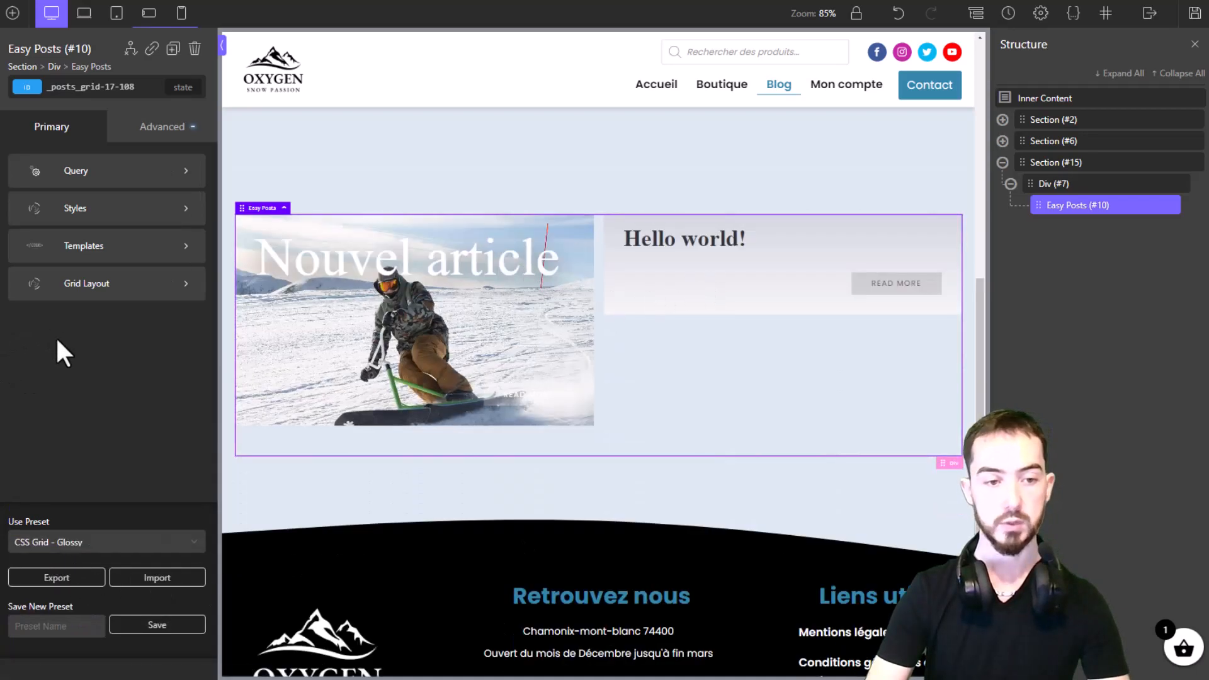
left_click(69, 544)
left_click(53, 578)
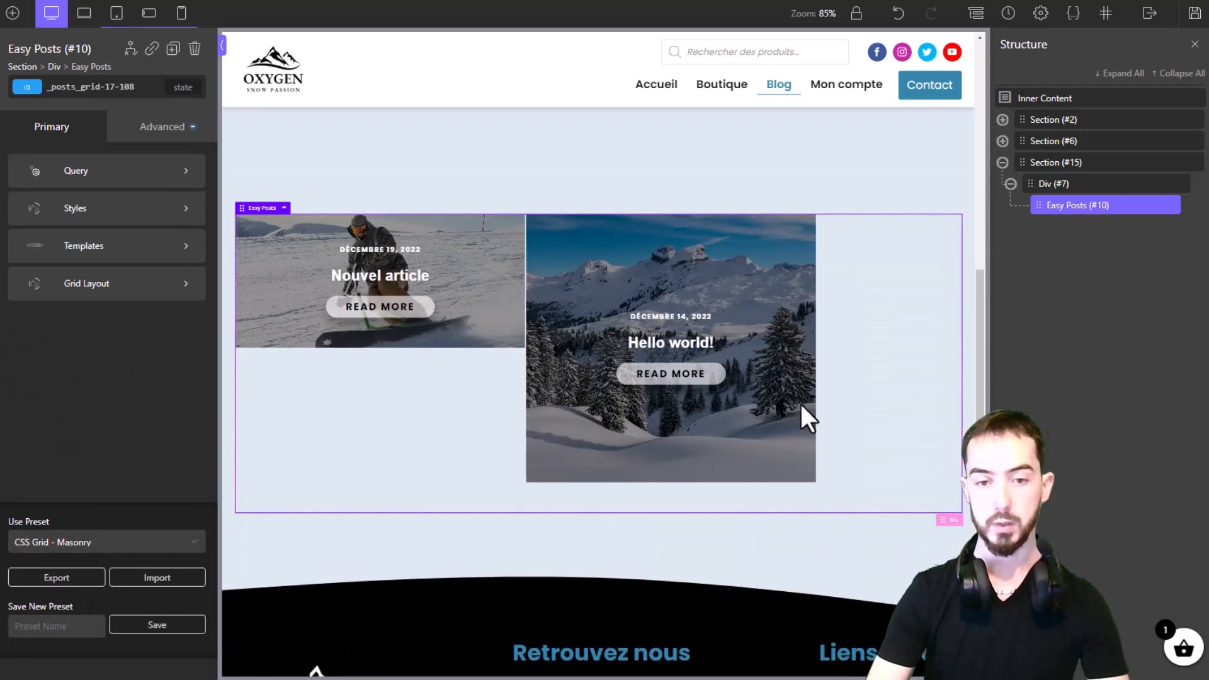
left_click(65, 546)
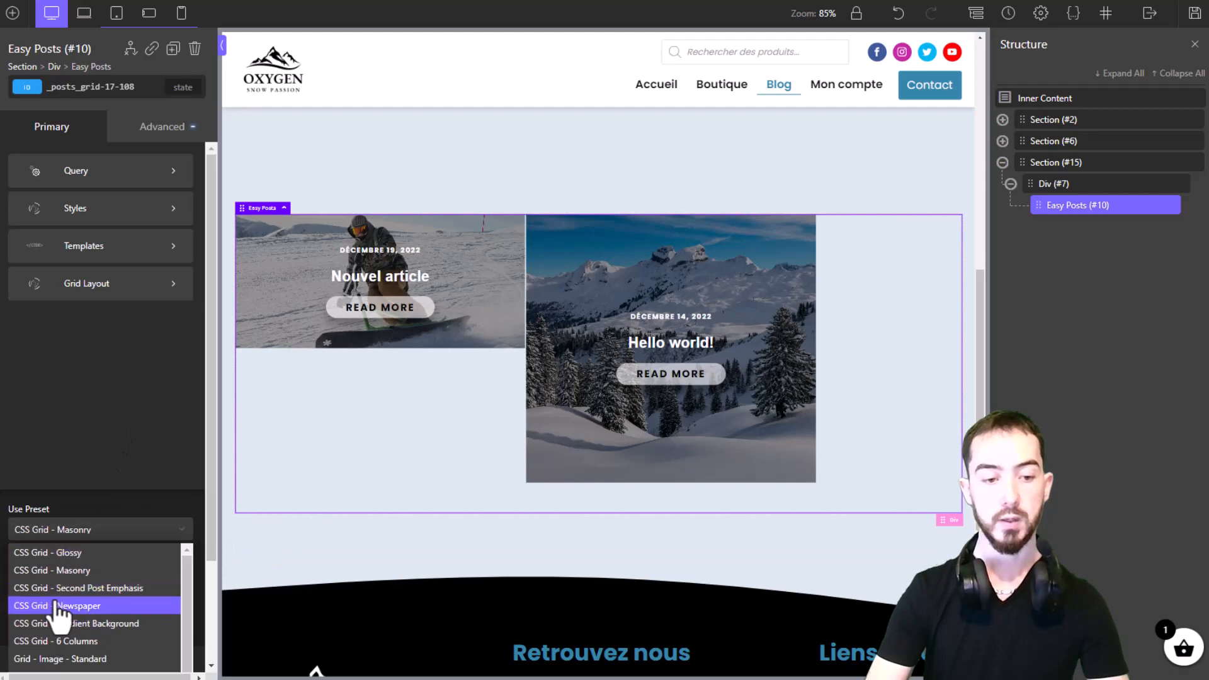
left_click(129, 380)
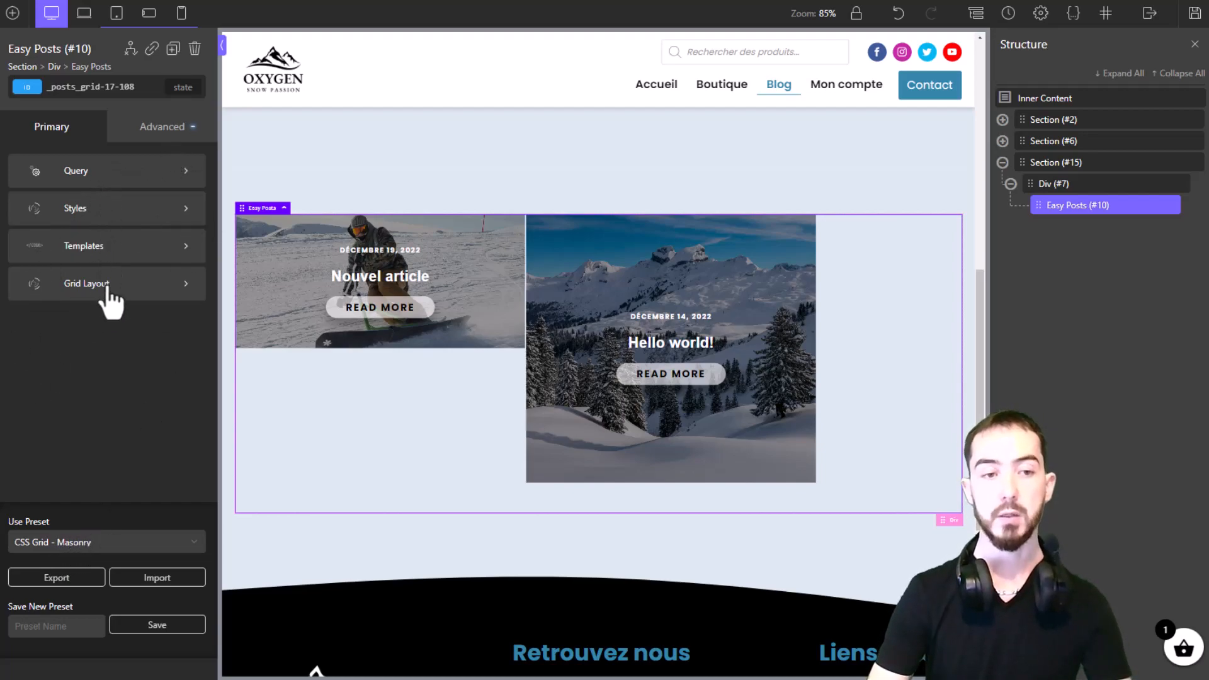
Apply the "Grid - Image w/ Gradient Overlap" preset to the duplicated Easy Posts element and reselect the element.
left_click(129, 544)
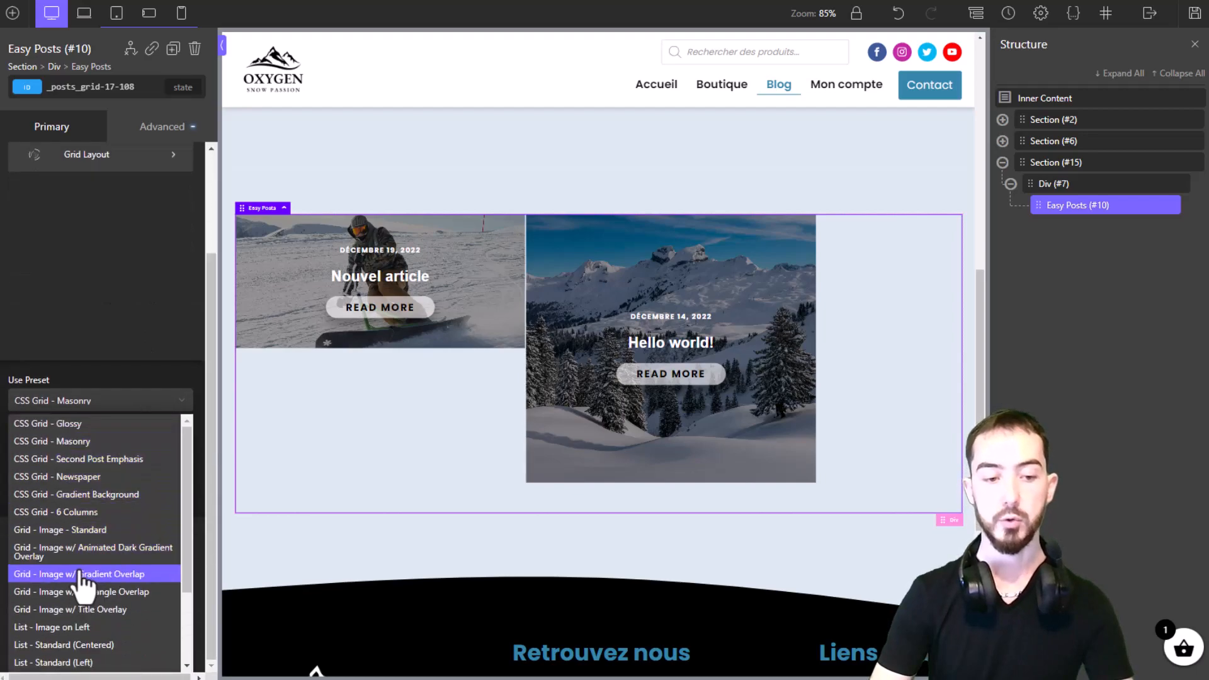
left_click(82, 574)
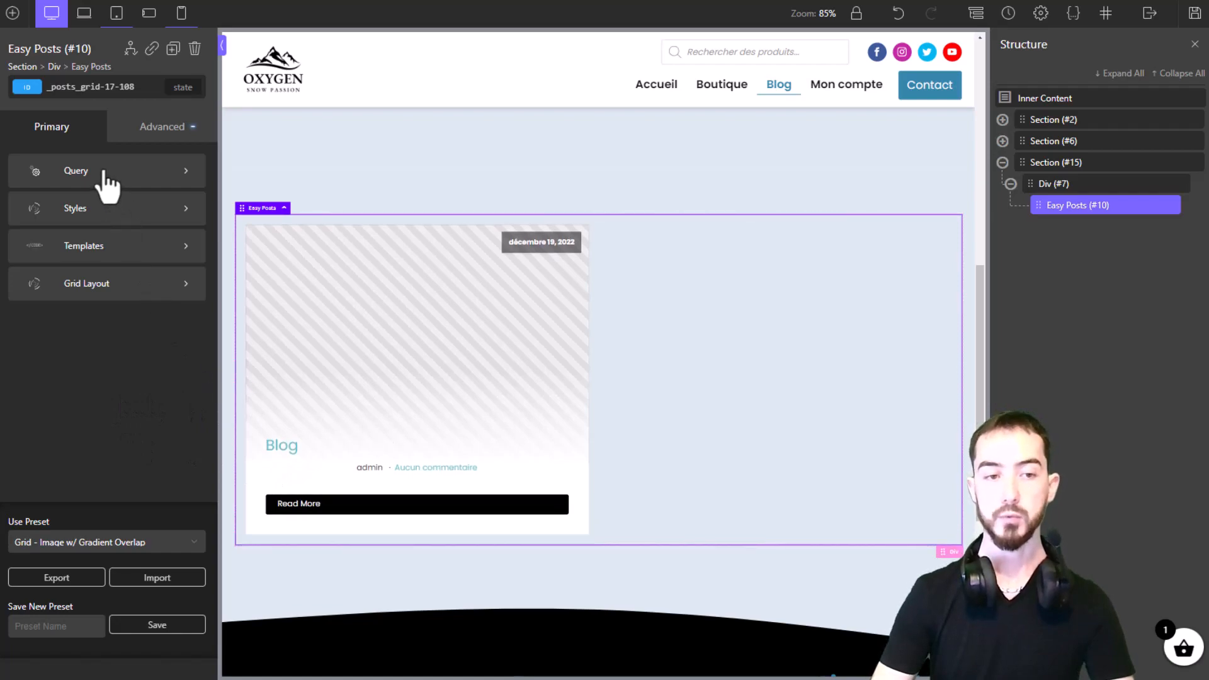
left_click(1069, 208)
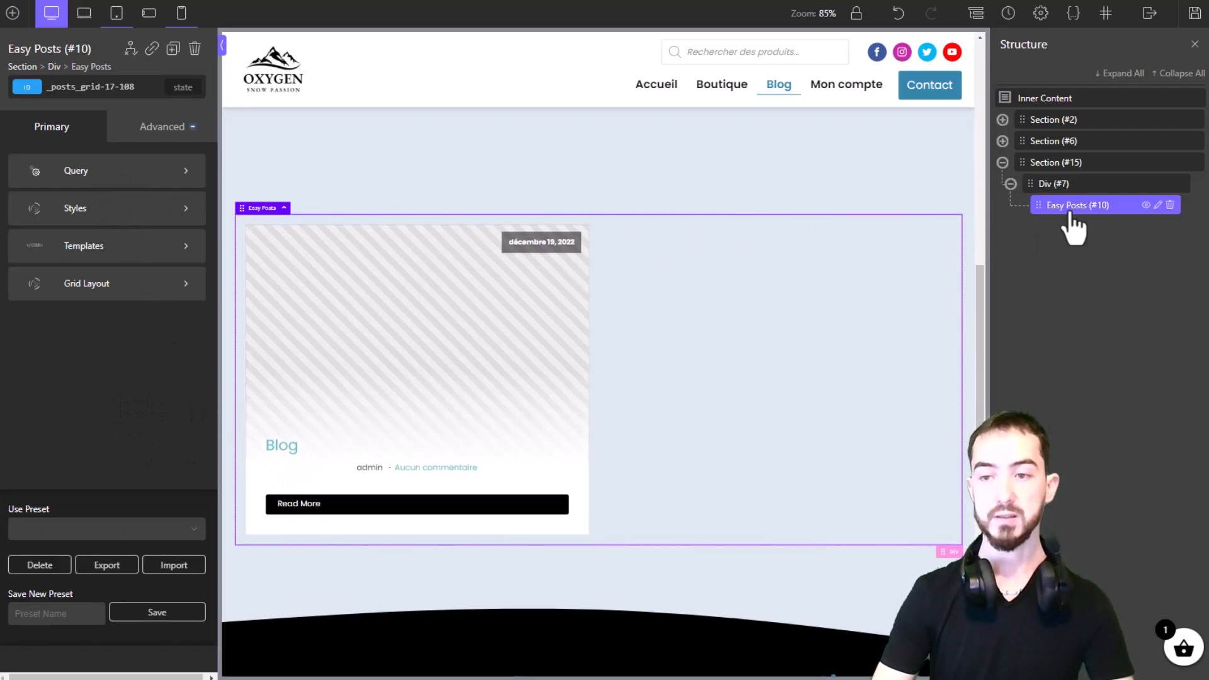
Open the Easy Posts query settings and examine the default, custom, manual and advanced WP Query modes.
left_click(107, 183)
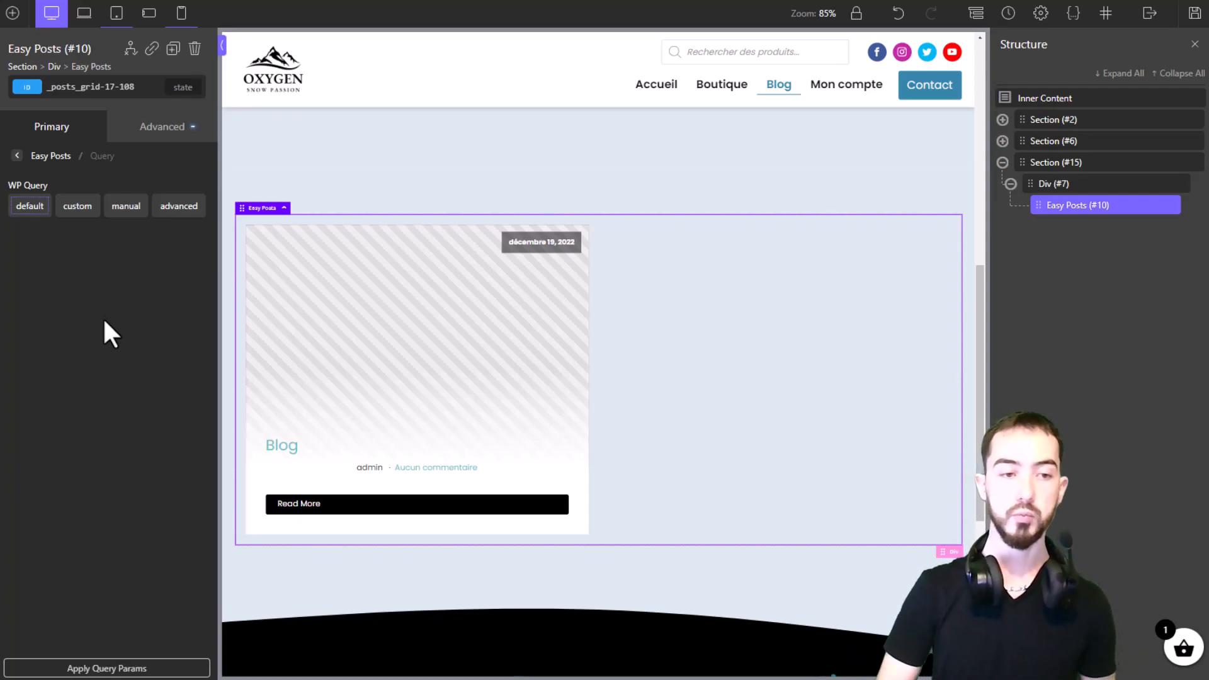
left_click(24, 206)
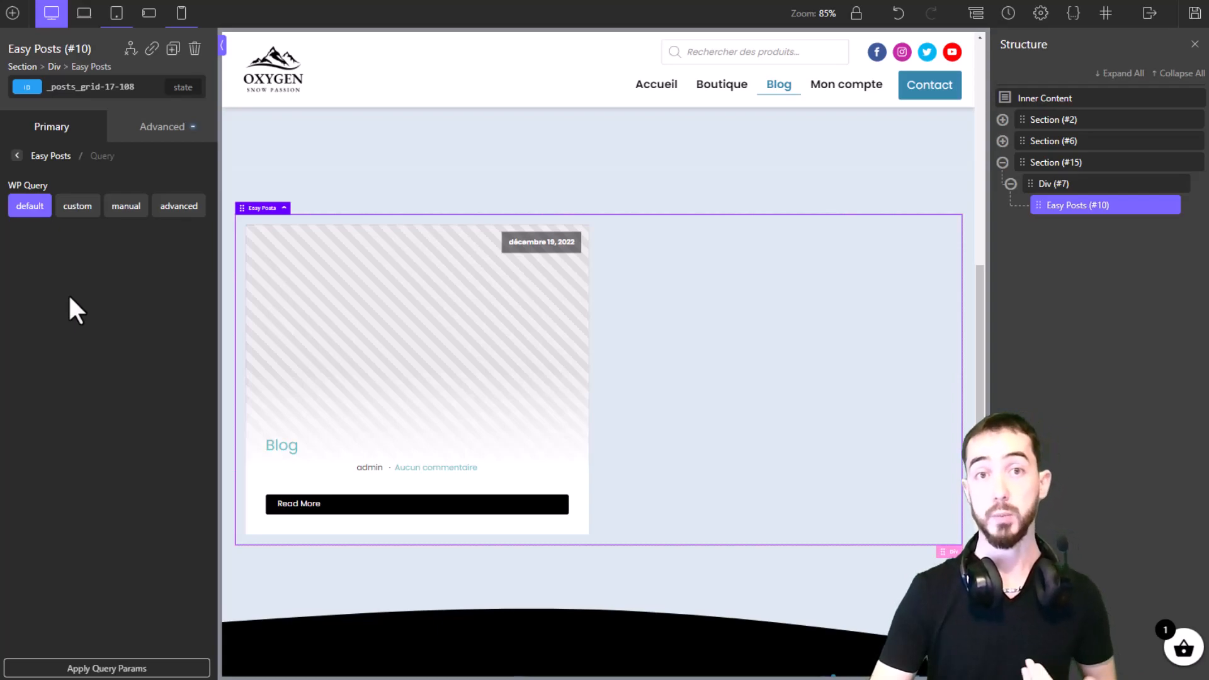
left_click(74, 211)
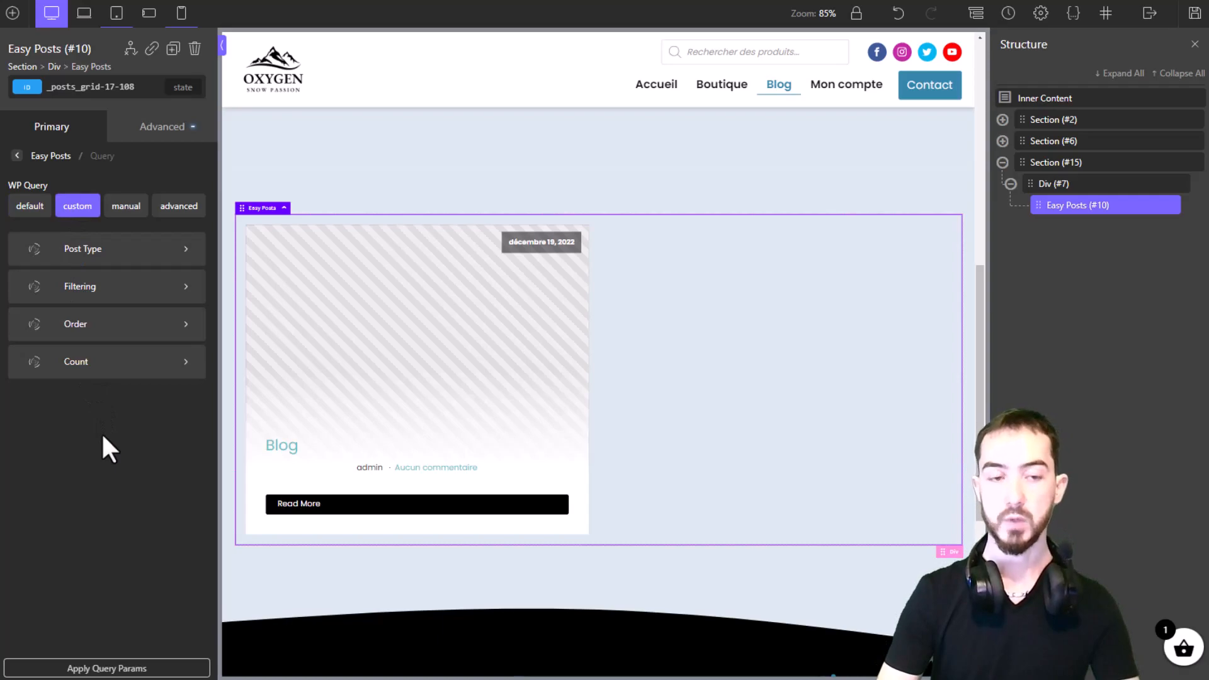
left_click(130, 209)
left_click(177, 214)
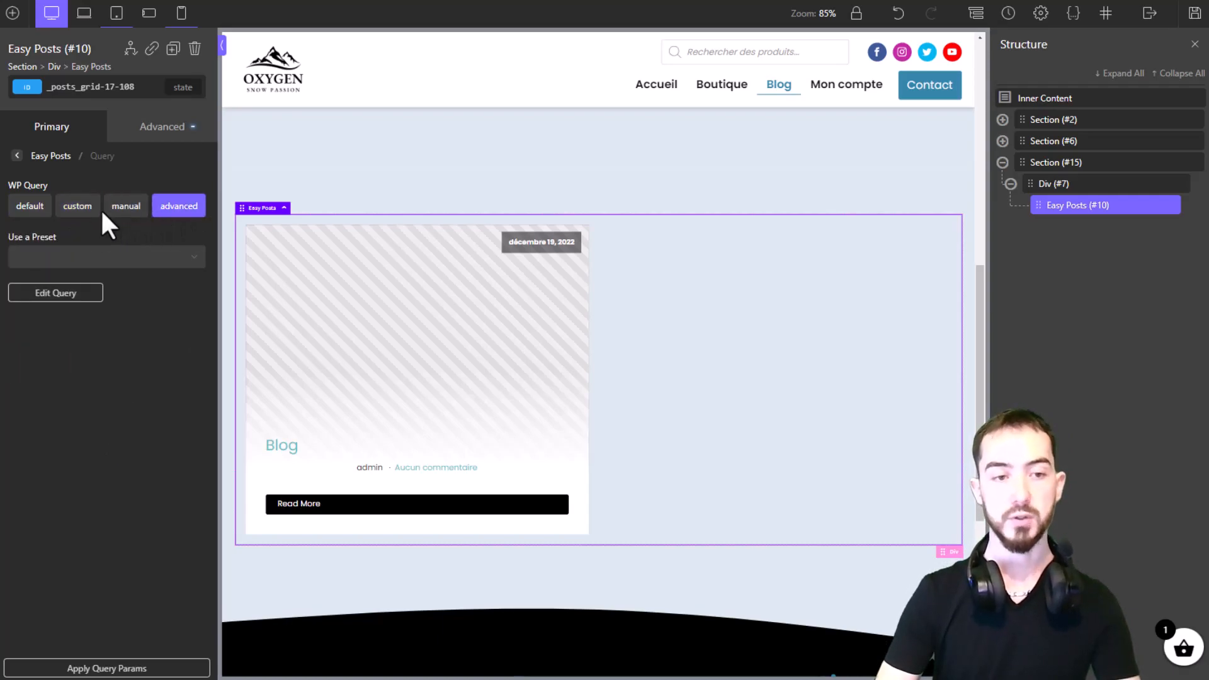
left_click(31, 208)
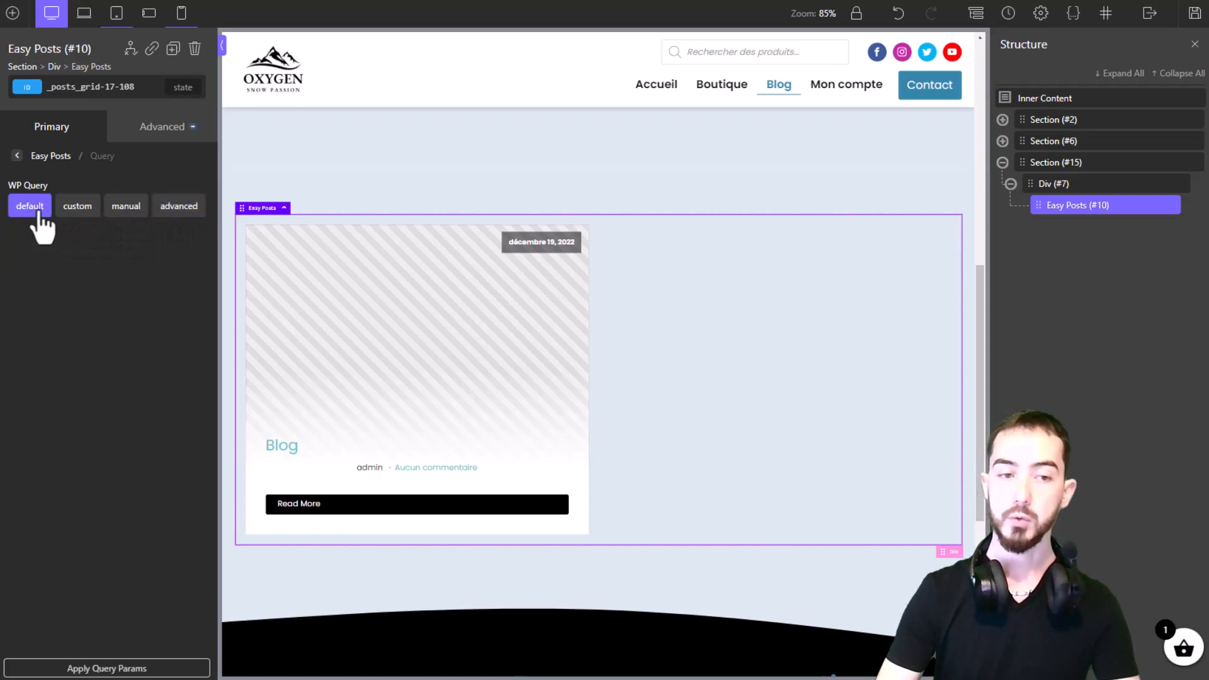
Set the WP Query mode to custom and choose "post" as the post type.
left_click(76, 207)
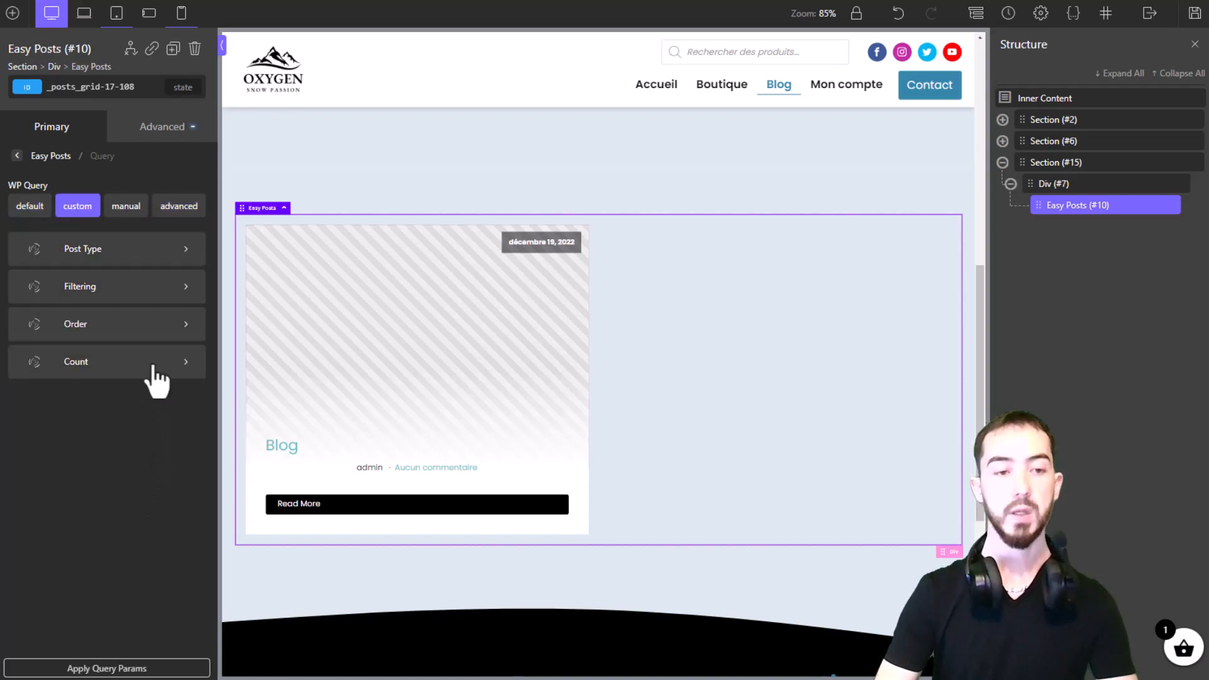
left_click(150, 267)
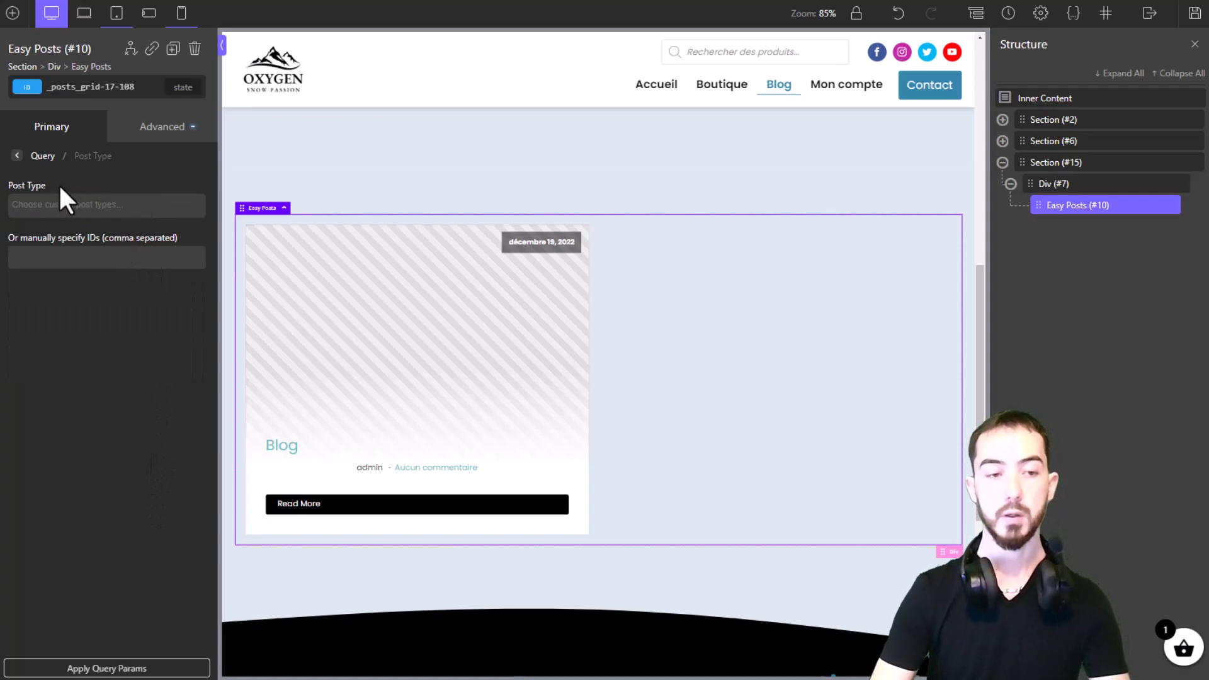
left_click(88, 202)
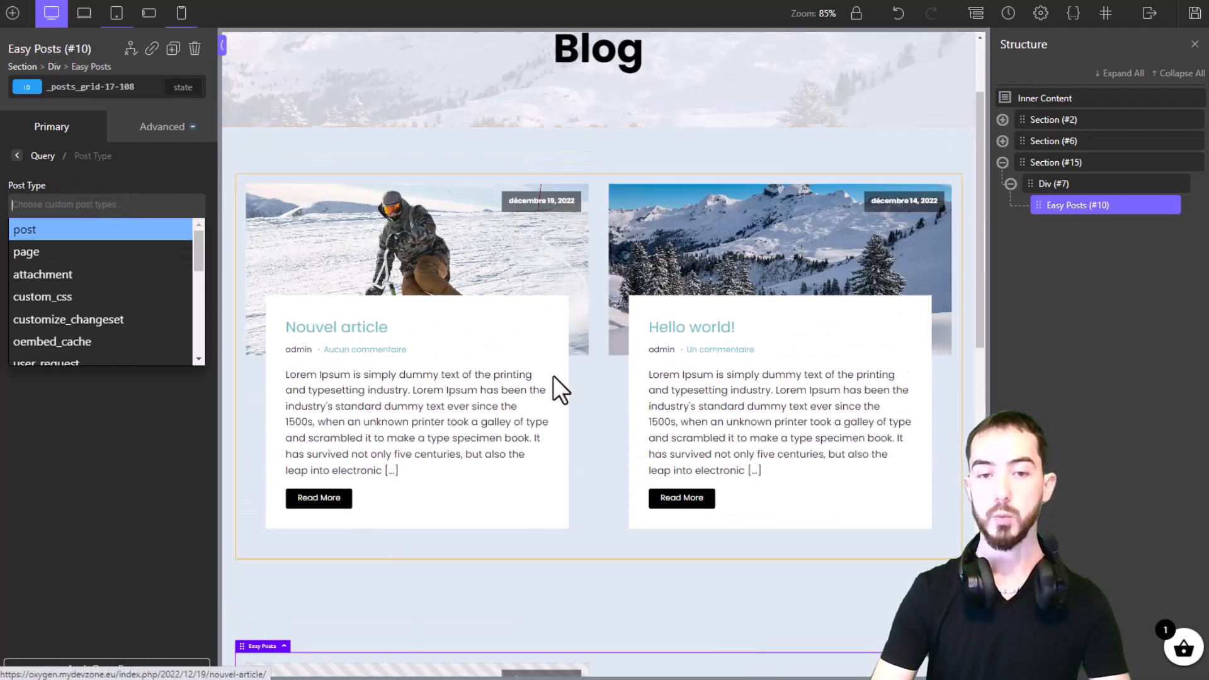
scroll(594, 368, "down", 5)
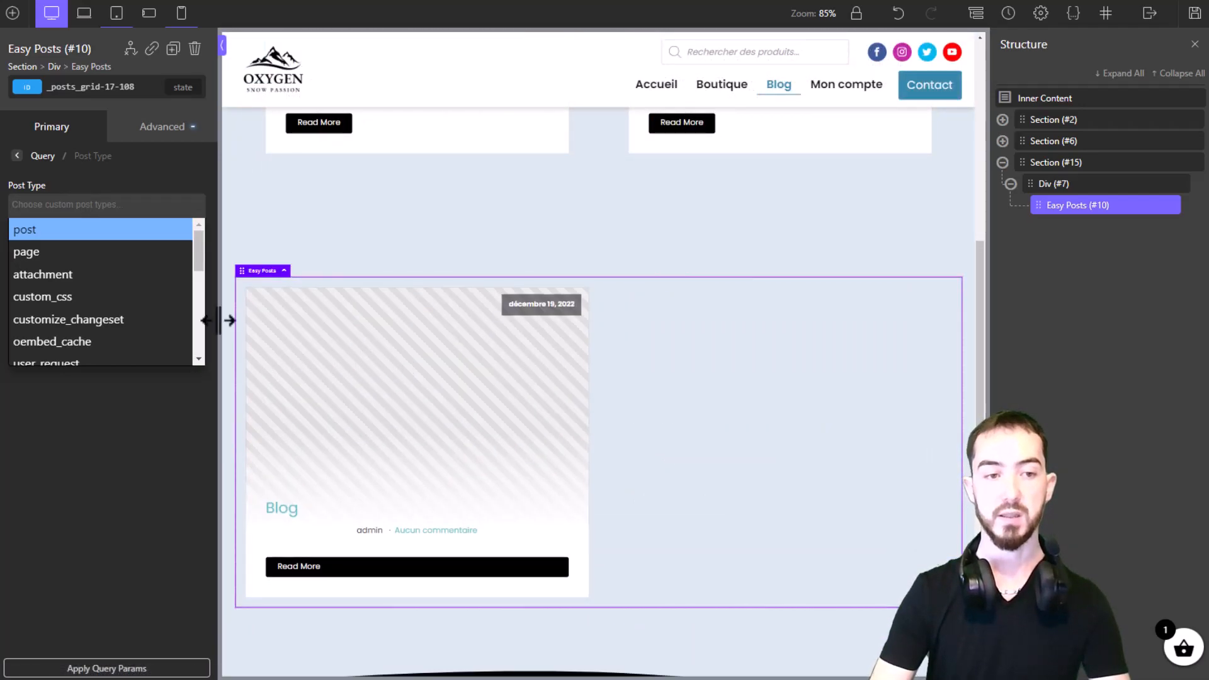
left_click(74, 233)
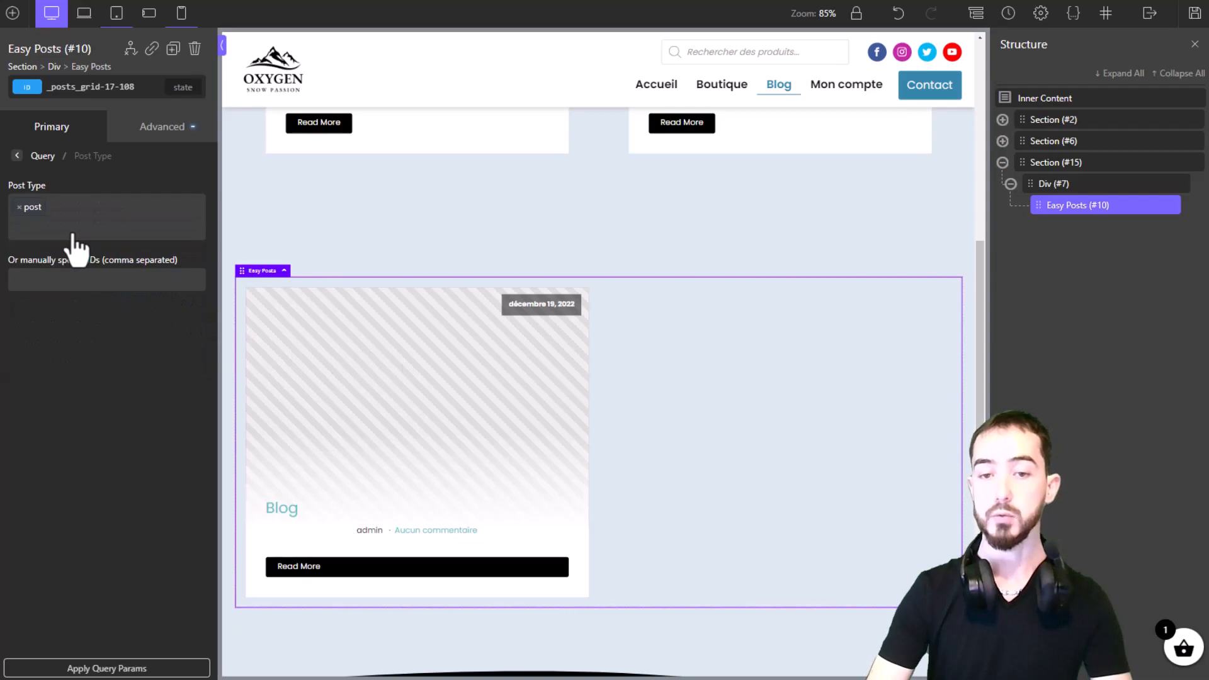
Look through the other available post types without adding any, and apply the query parameters to the Easy Posts grid.
left_click(88, 227)
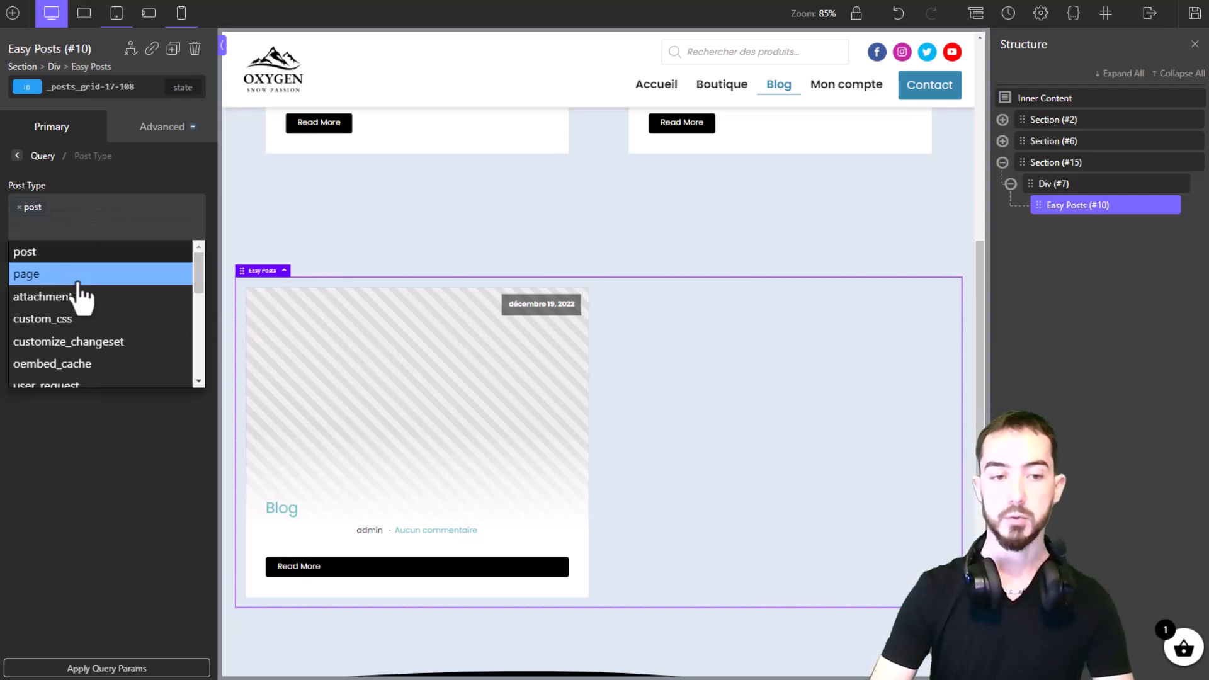
scroll(94, 297, "down", 2)
scroll(126, 293, "down", 2)
scroll(146, 302, "down", 4)
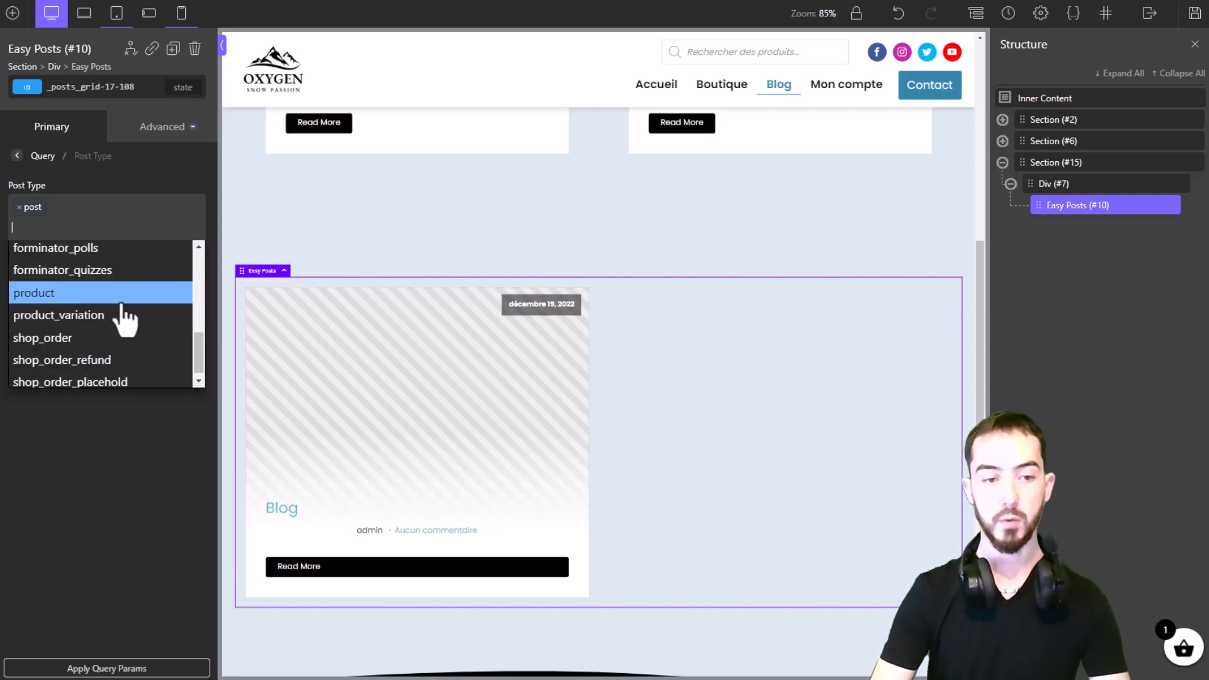
left_click(117, 406)
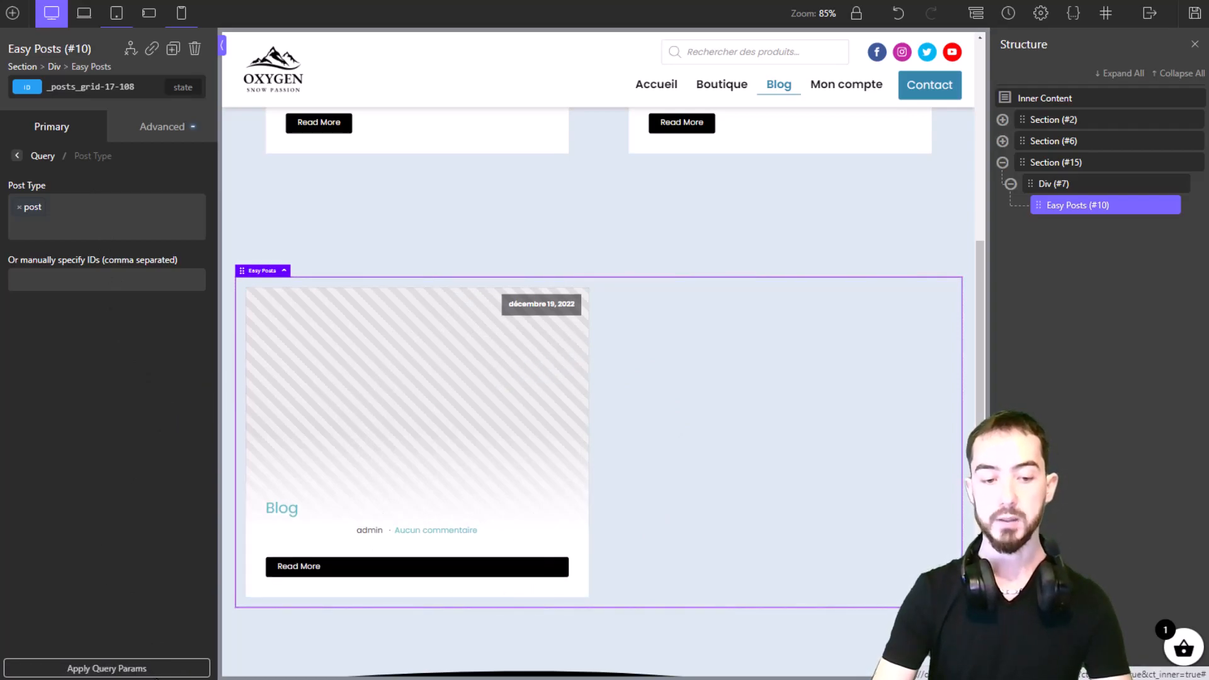
left_click(164, 670)
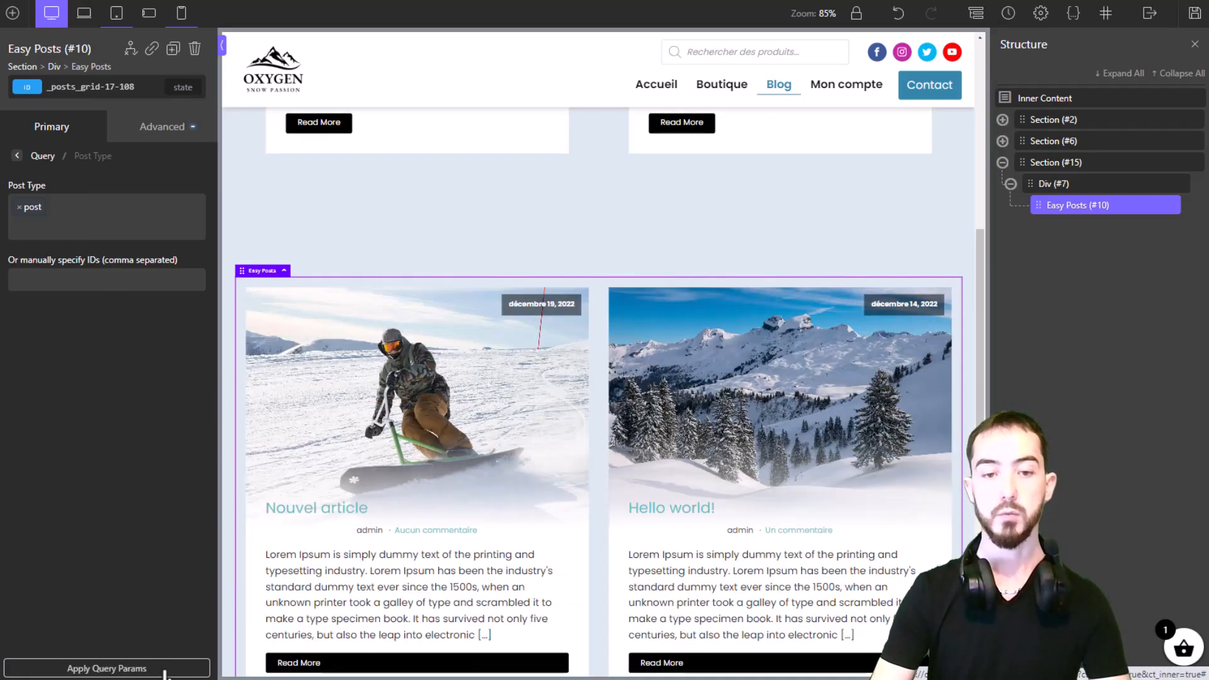
scroll(629, 369, "down", 3)
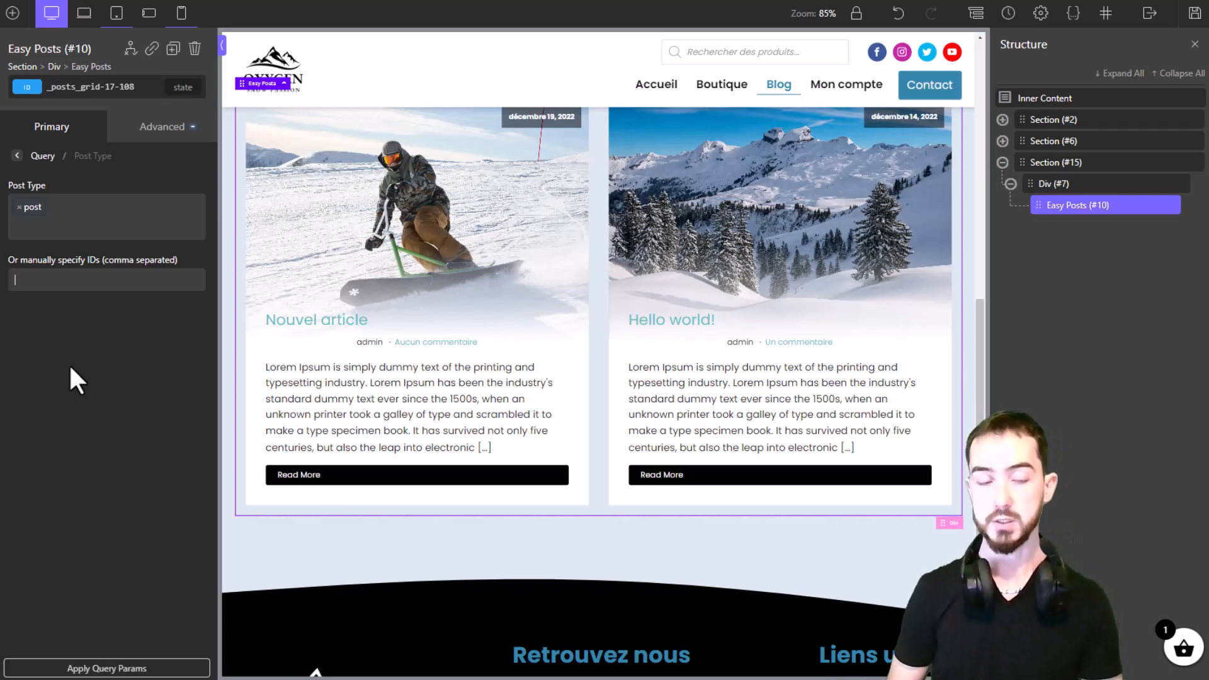
Examine the query's filtering options and look through the available categories, tags and product taxonomies without choosing any.
left_click(17, 156)
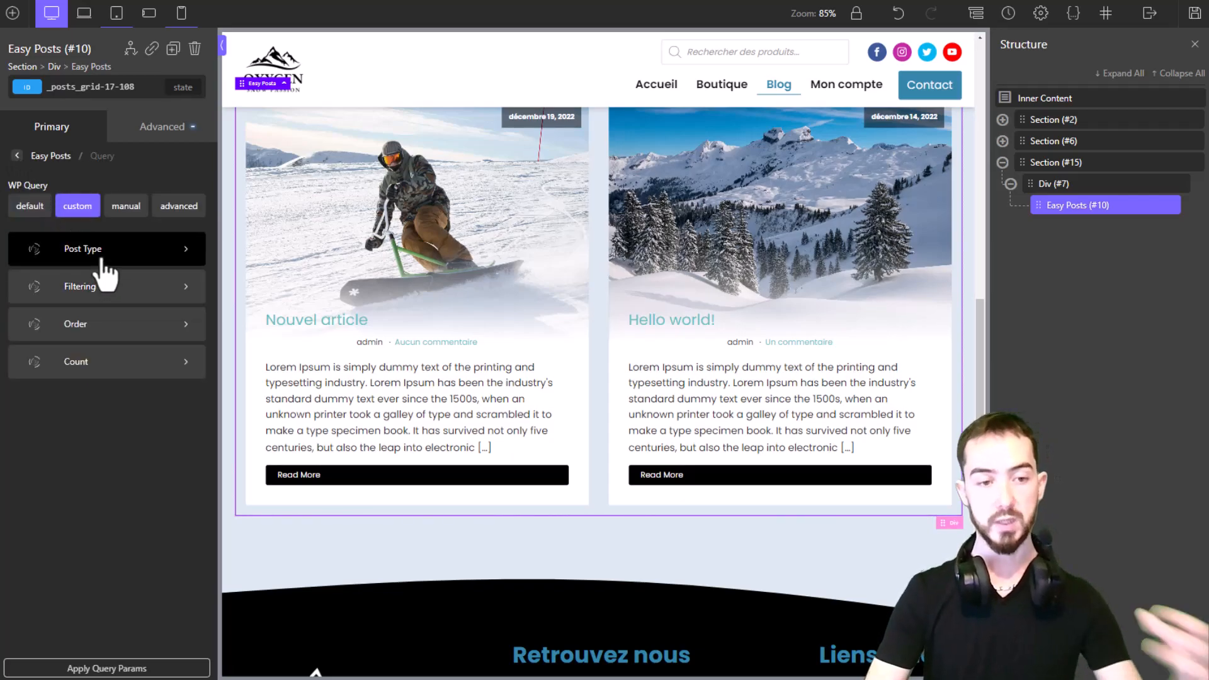
left_click(111, 288)
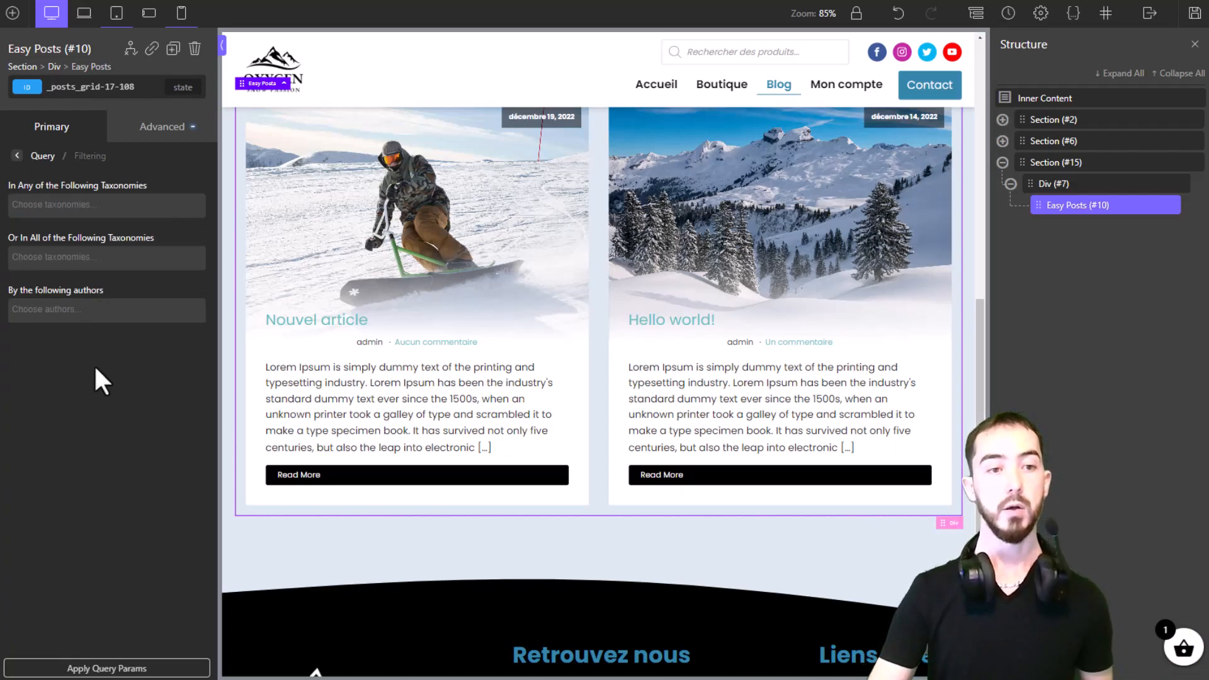
left_click(83, 203)
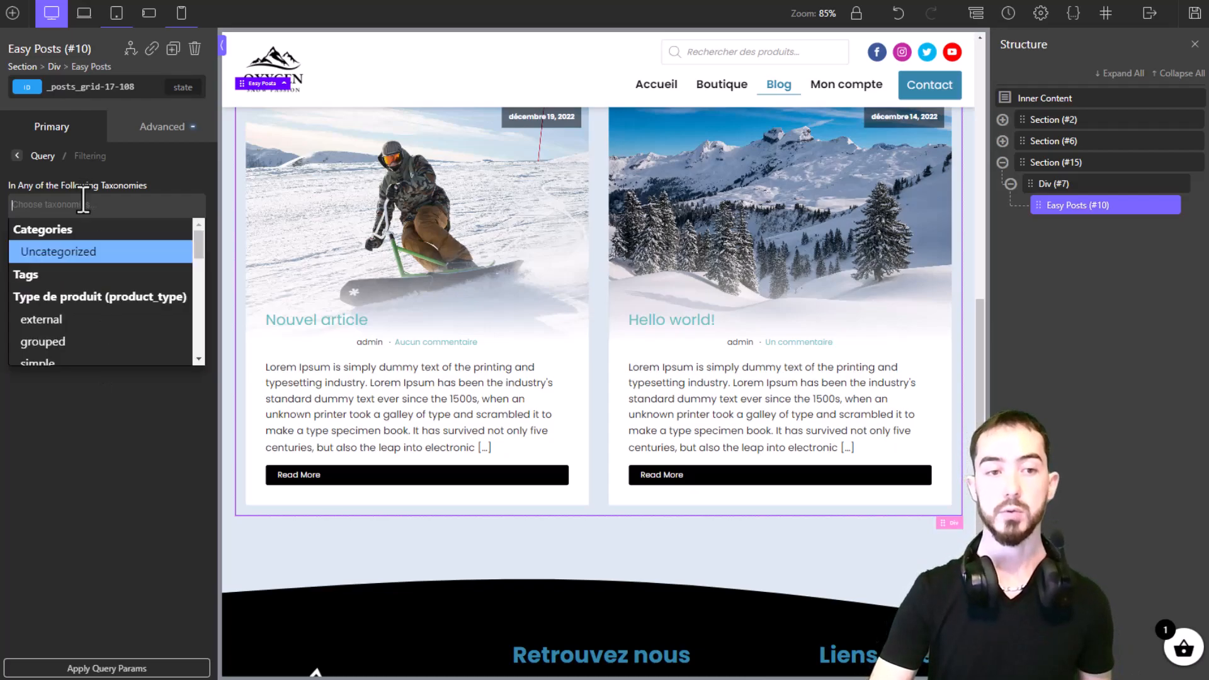
scroll(94, 296, "down", 3)
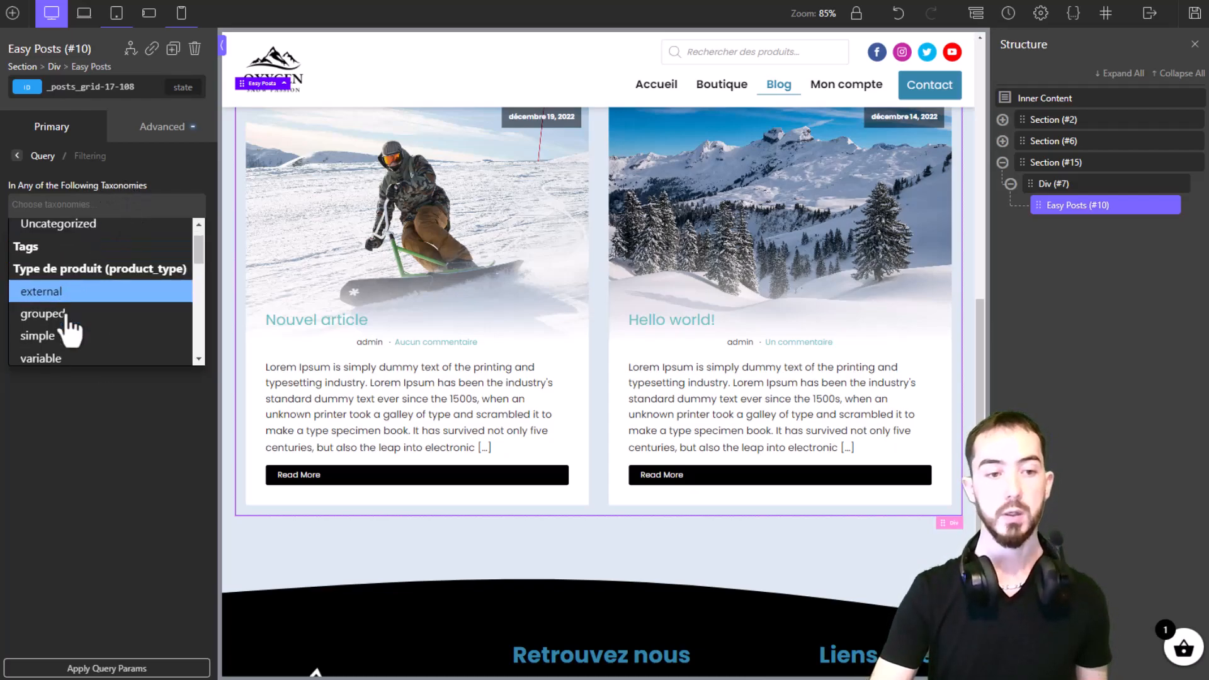
scroll(95, 272, "down", 4)
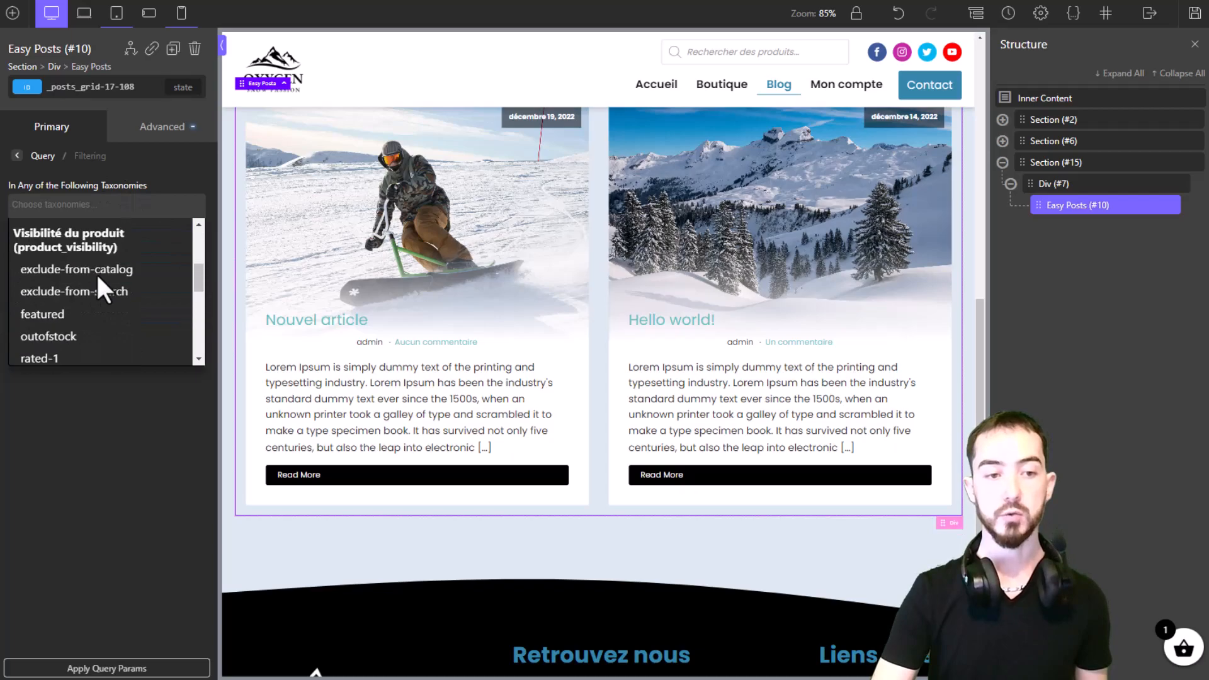
scroll(96, 288, "down", 5)
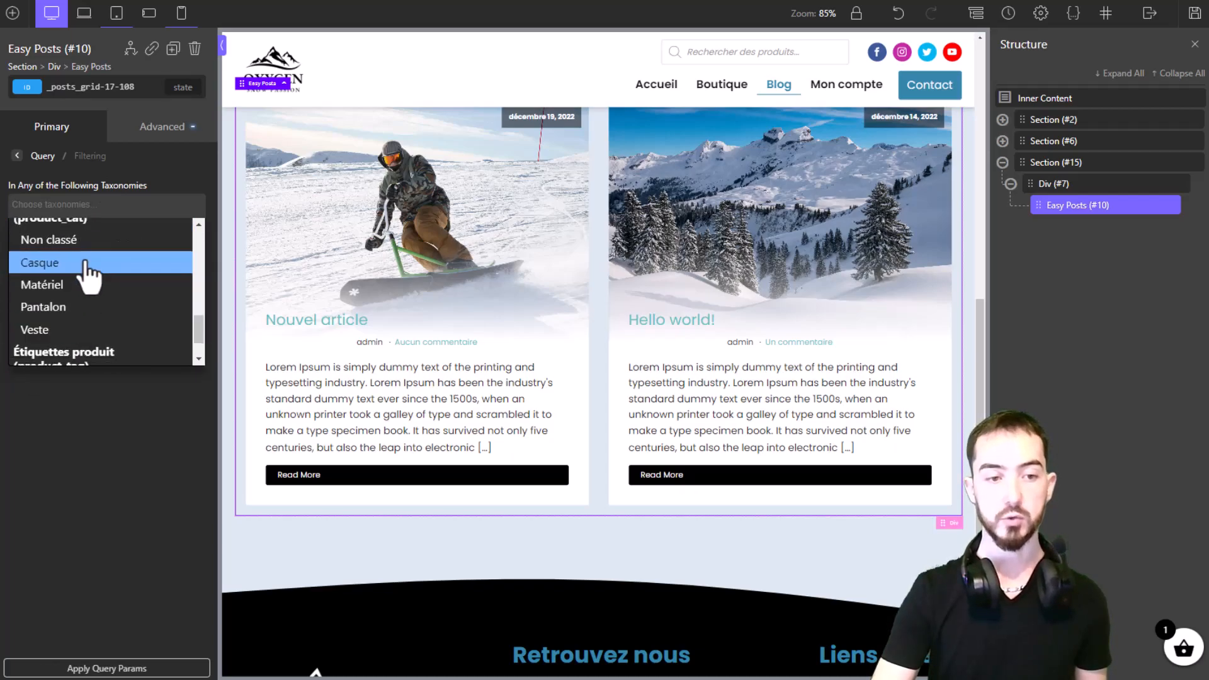
scroll(100, 289, "down", 2)
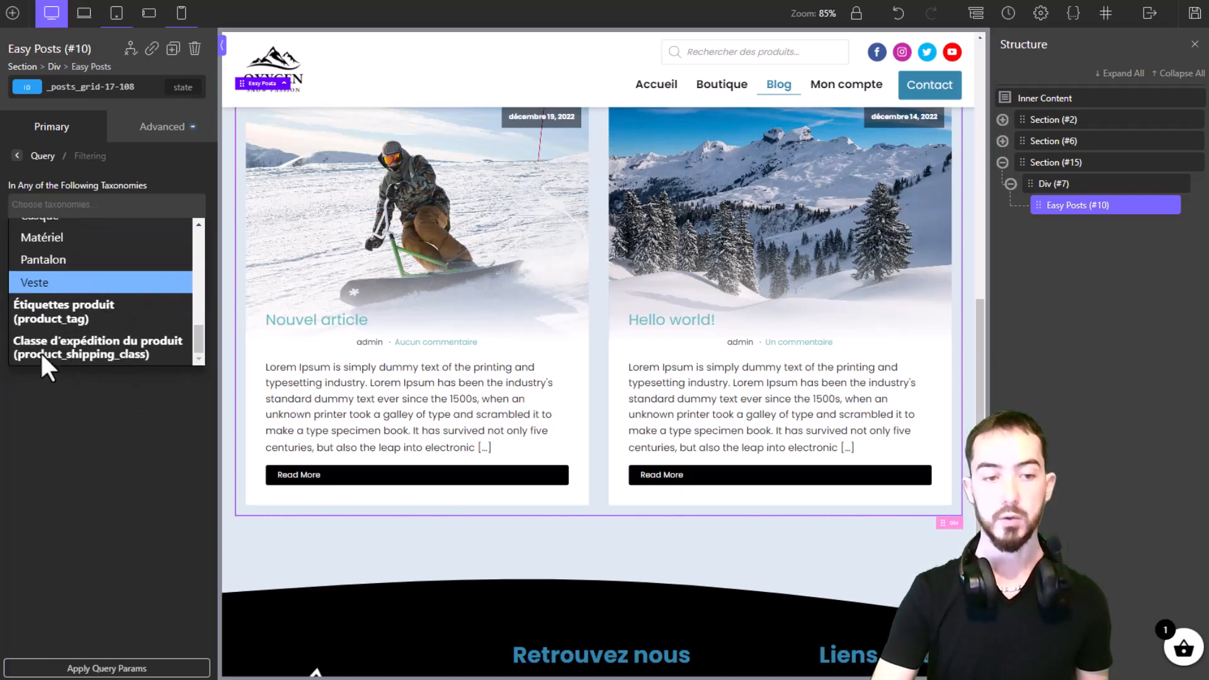
left_click(101, 461)
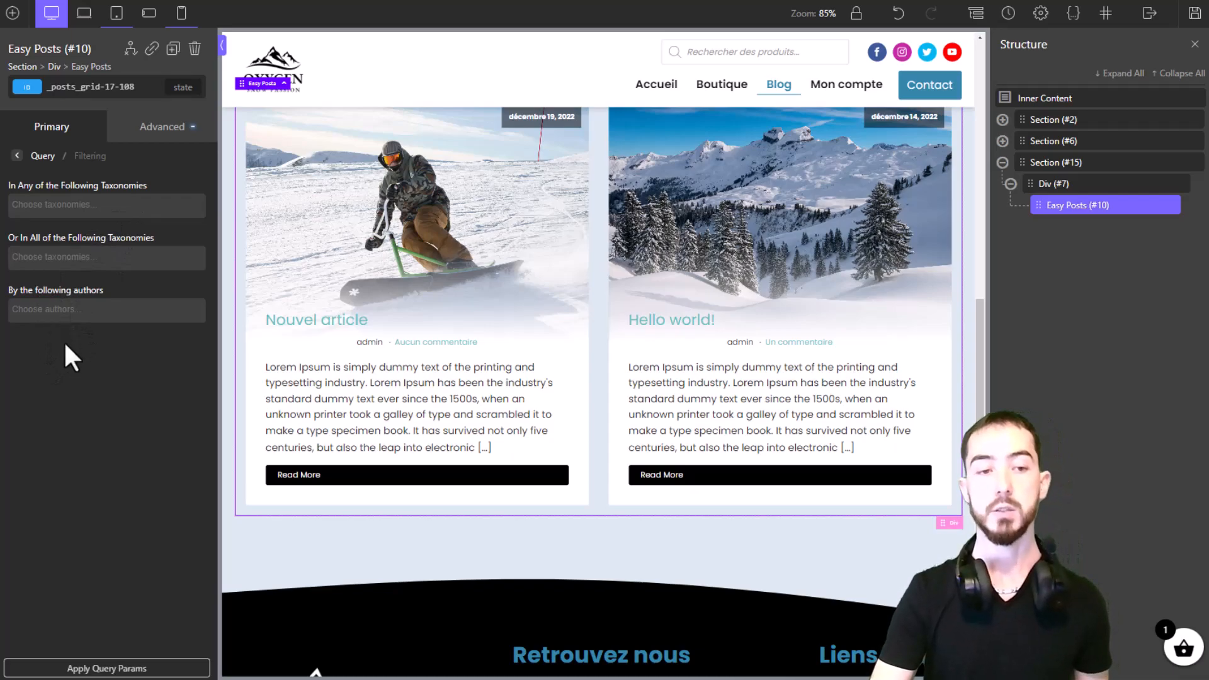
Order the queried posts by date in descending order and apply the query parameters to the grid.
left_click(17, 157)
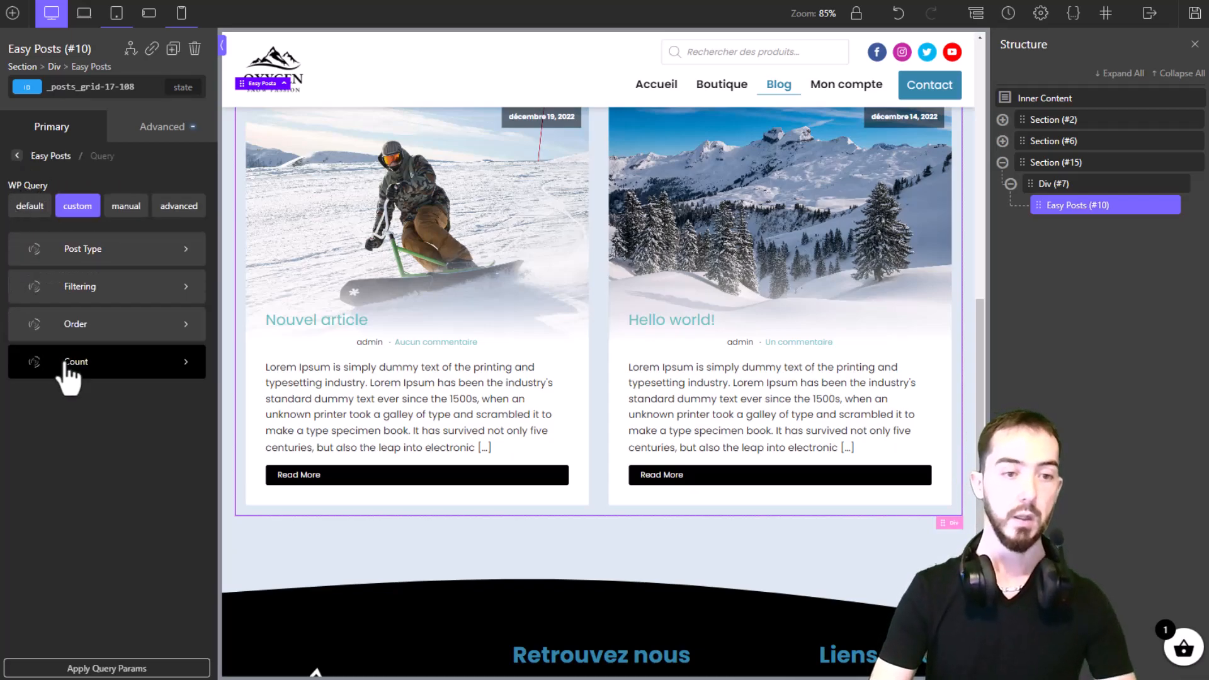
left_click(51, 346)
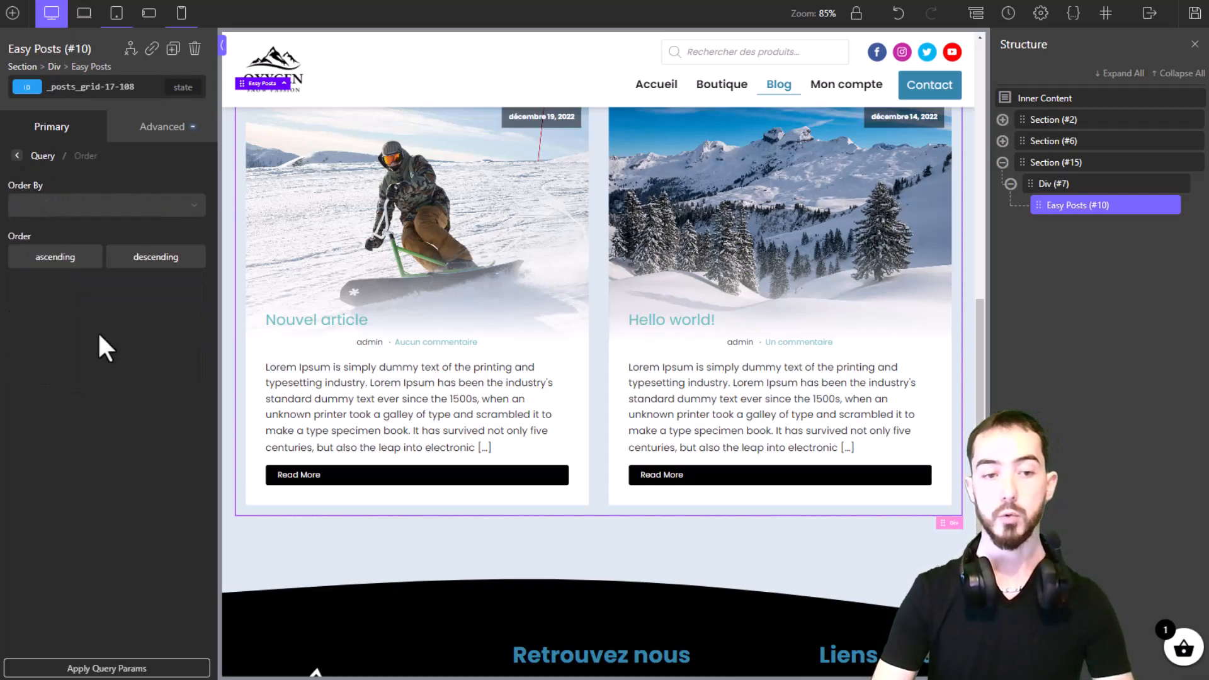
left_click(96, 206)
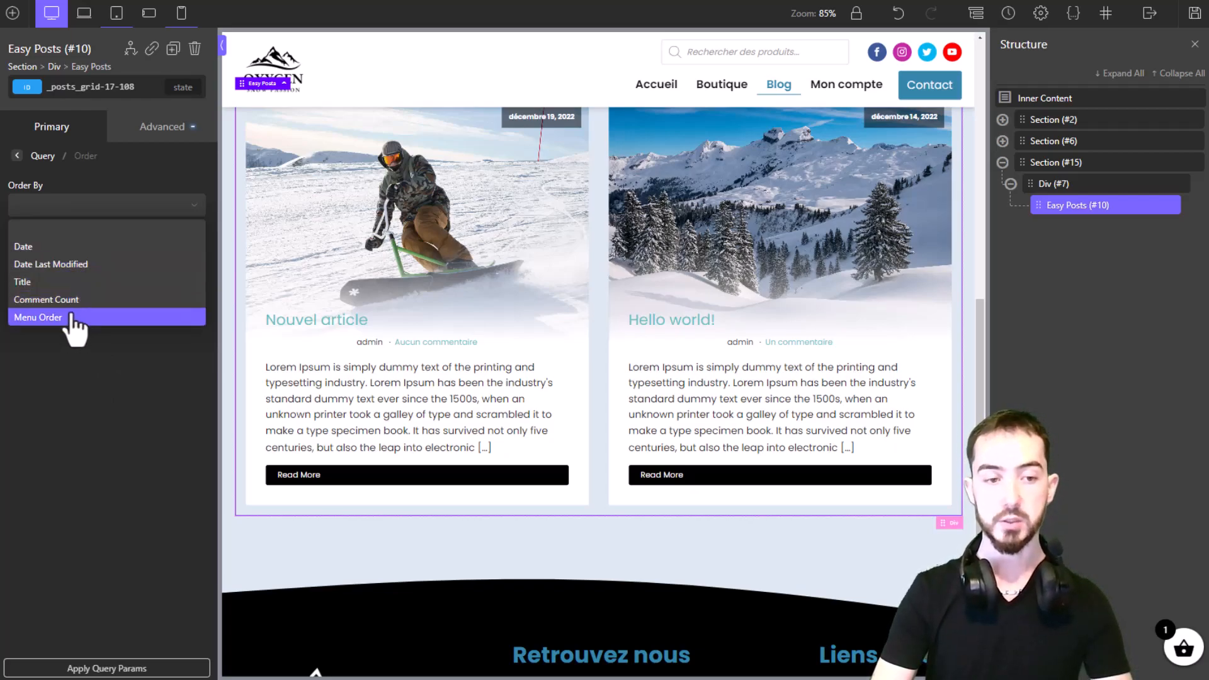
left_click(54, 428)
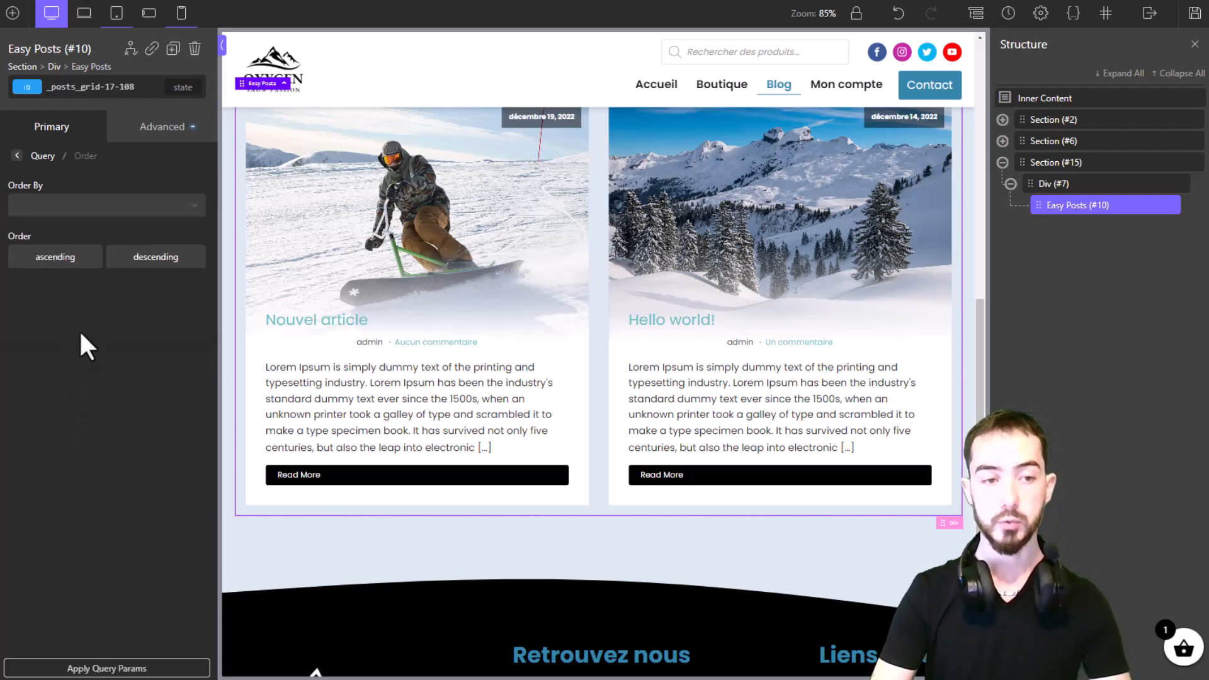
left_click(78, 211)
left_click(72, 243)
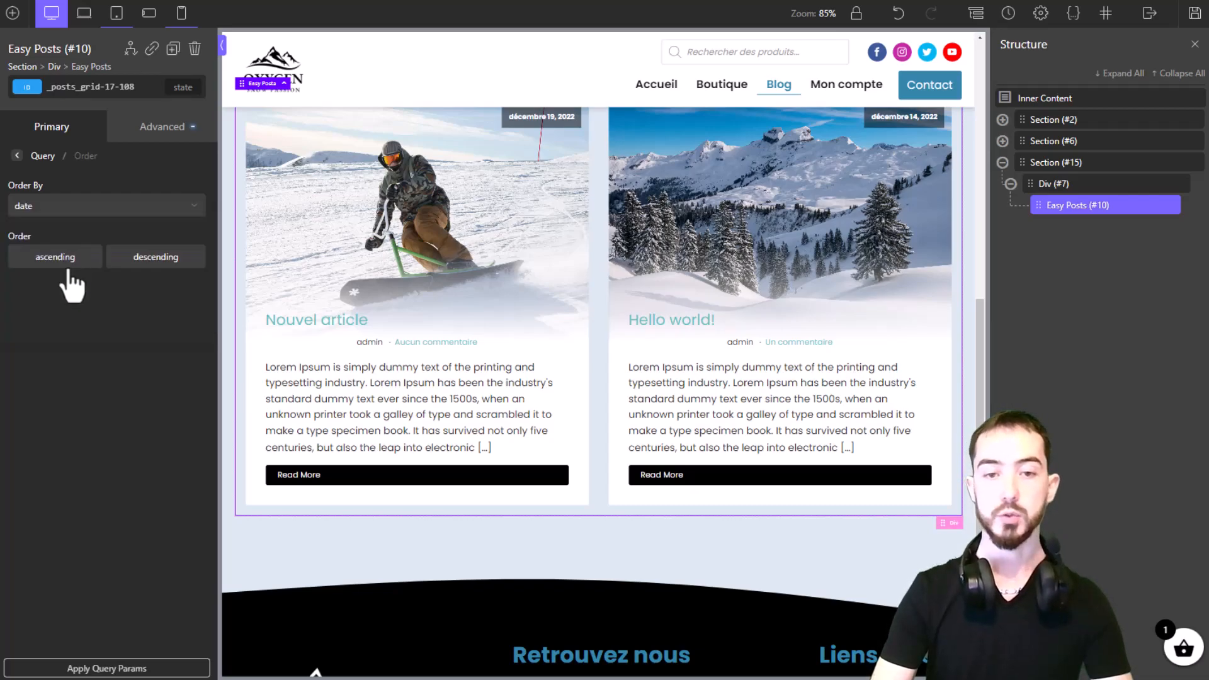
left_click(130, 262)
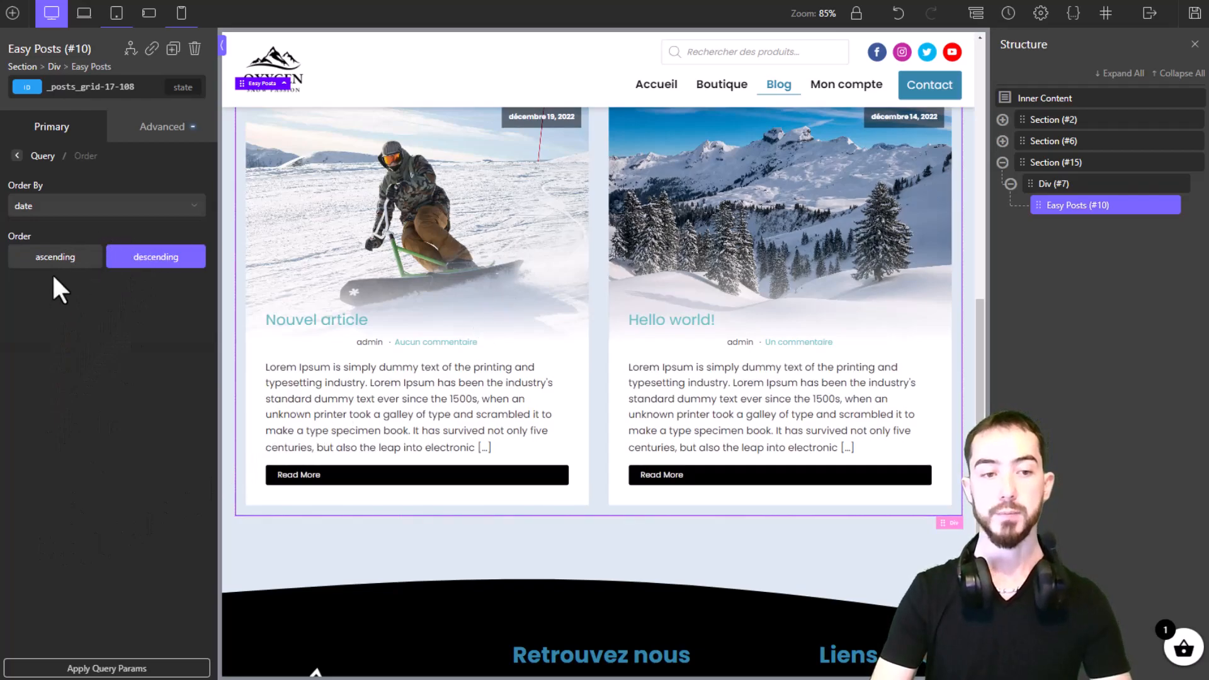
left_click(88, 668)
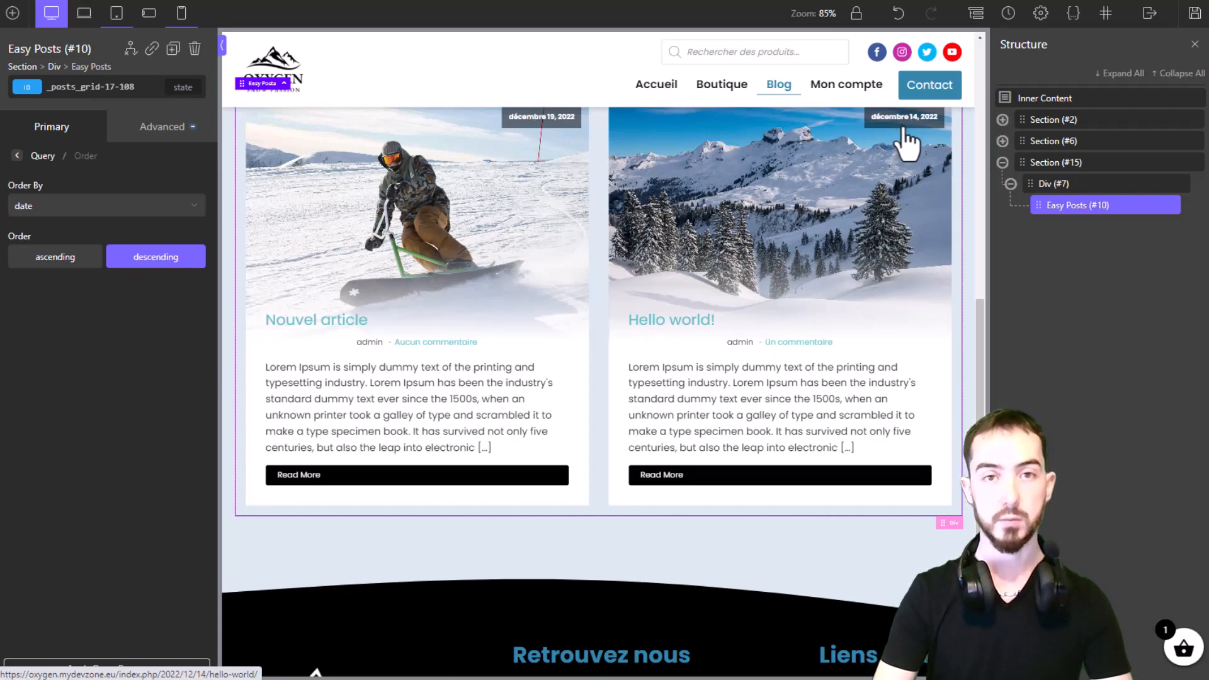
Try ascending date order on the post grid, and reapply the query with descending order.
left_click(58, 258)
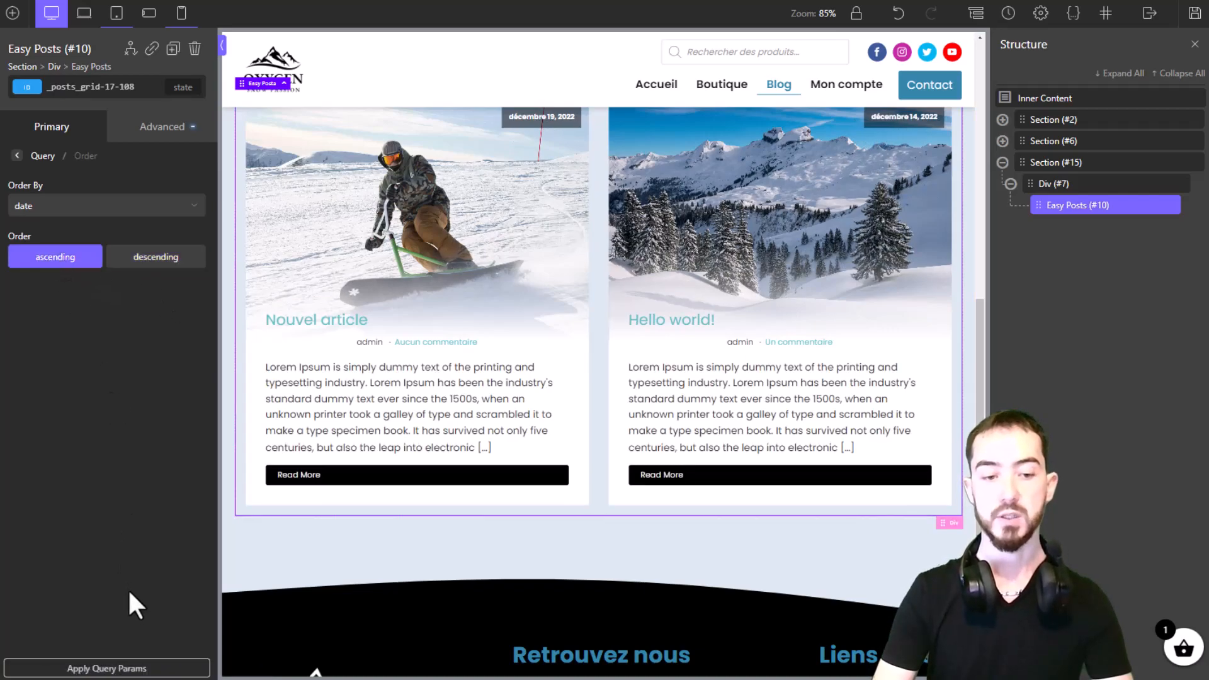
left_click(132, 670)
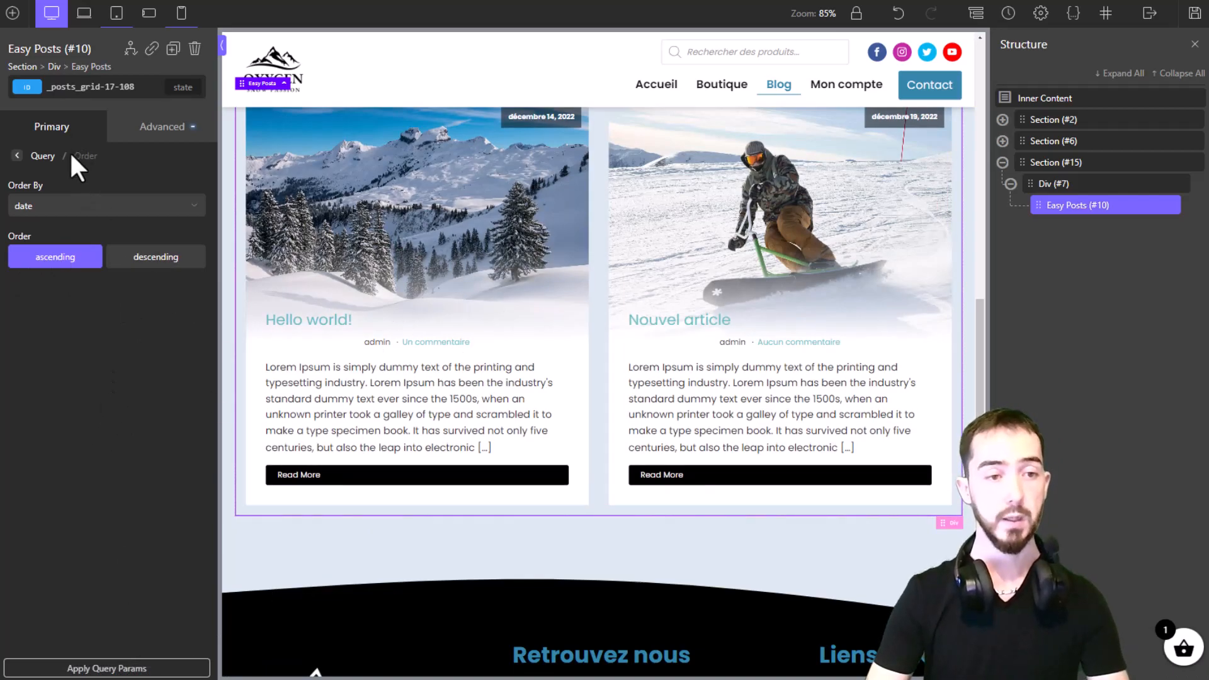
left_click(129, 257)
left_click(110, 669)
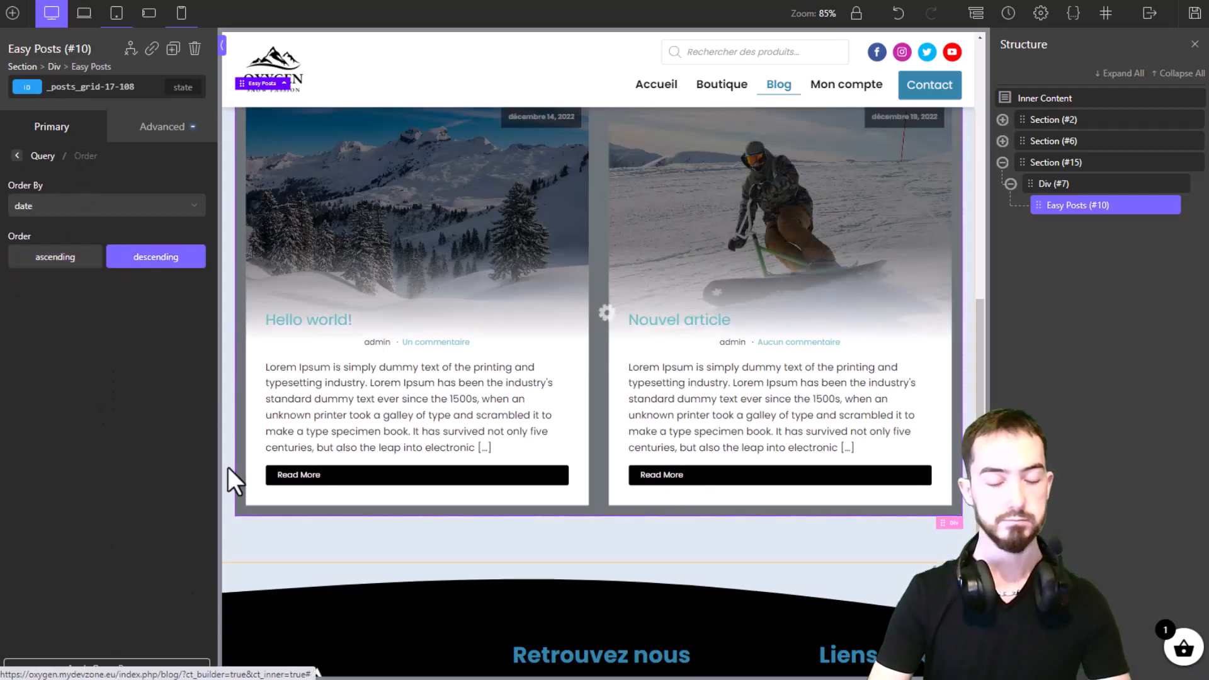
Set the query's post count to All and return to the main Easy Posts settings.
left_click(17, 156)
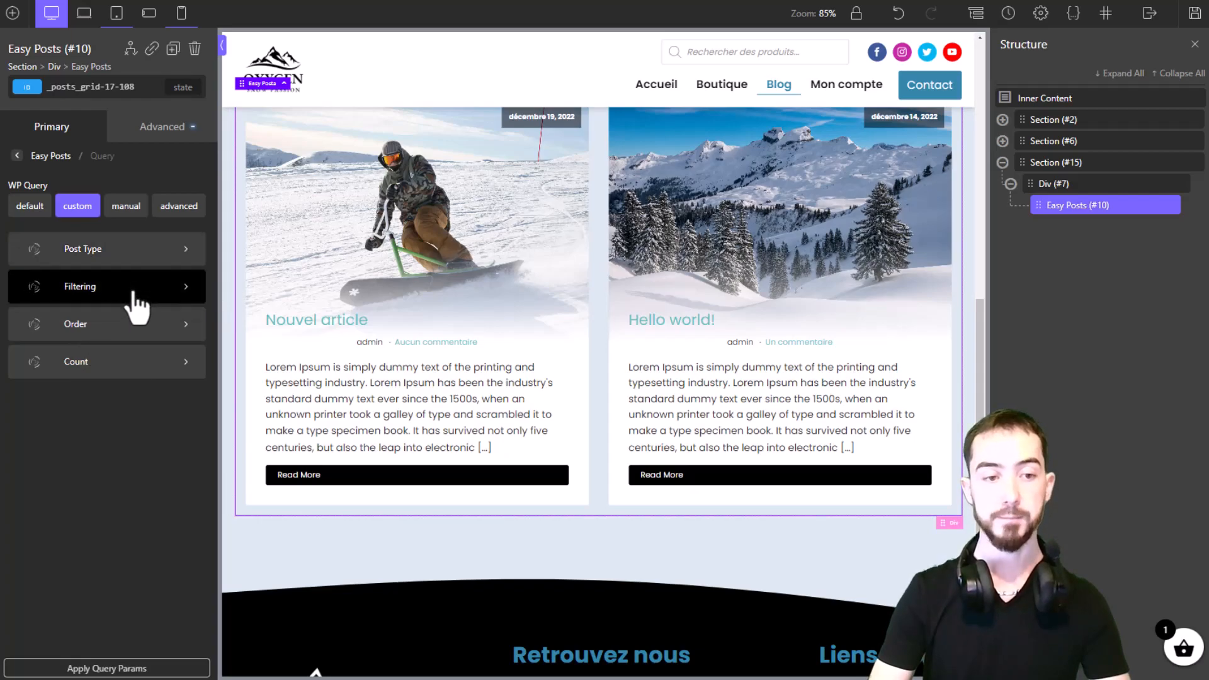
left_click(120, 362)
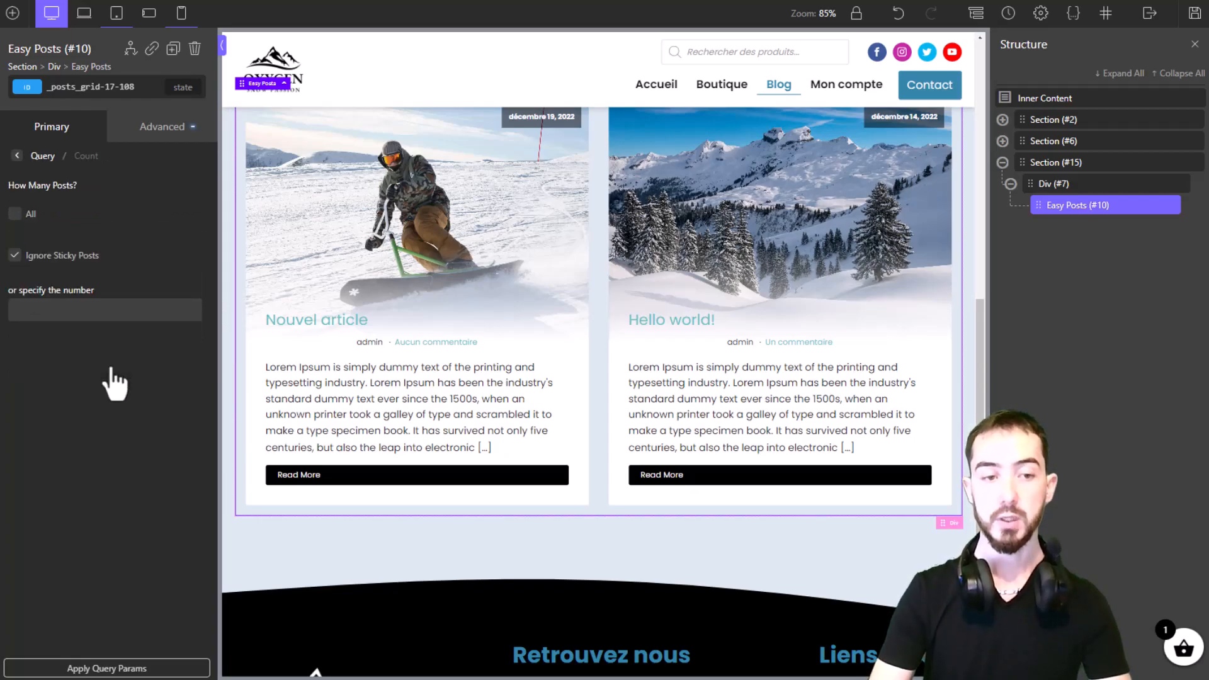
left_click(26, 215)
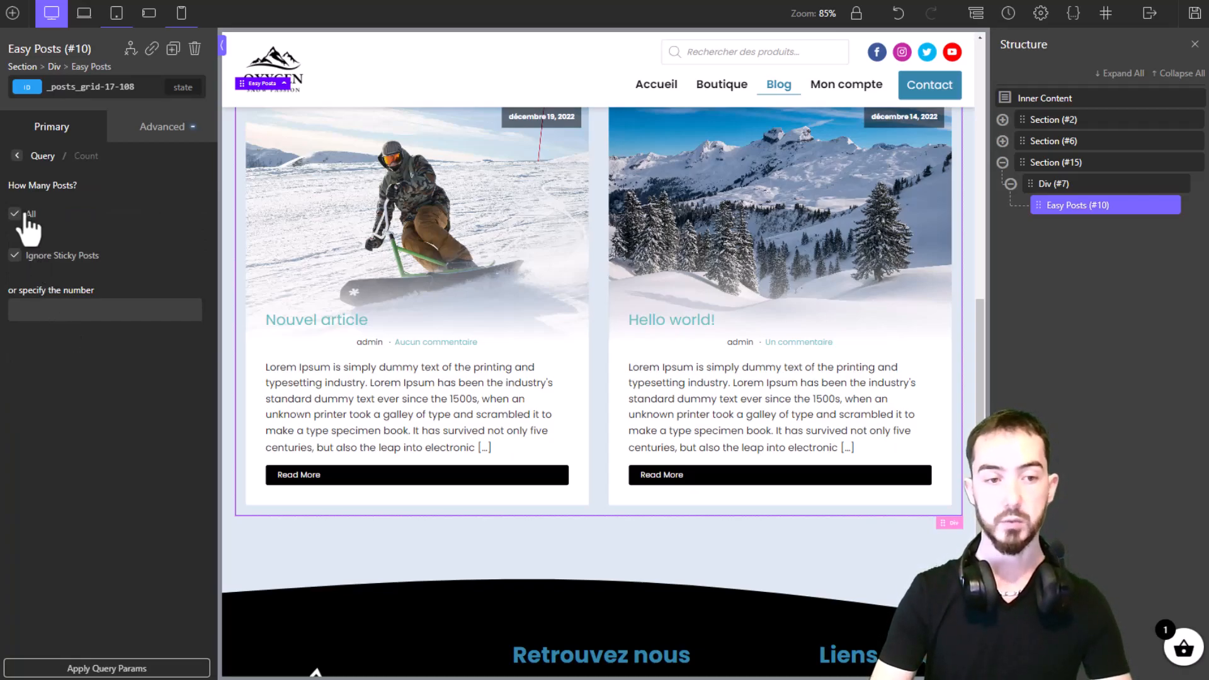
left_click(67, 313)
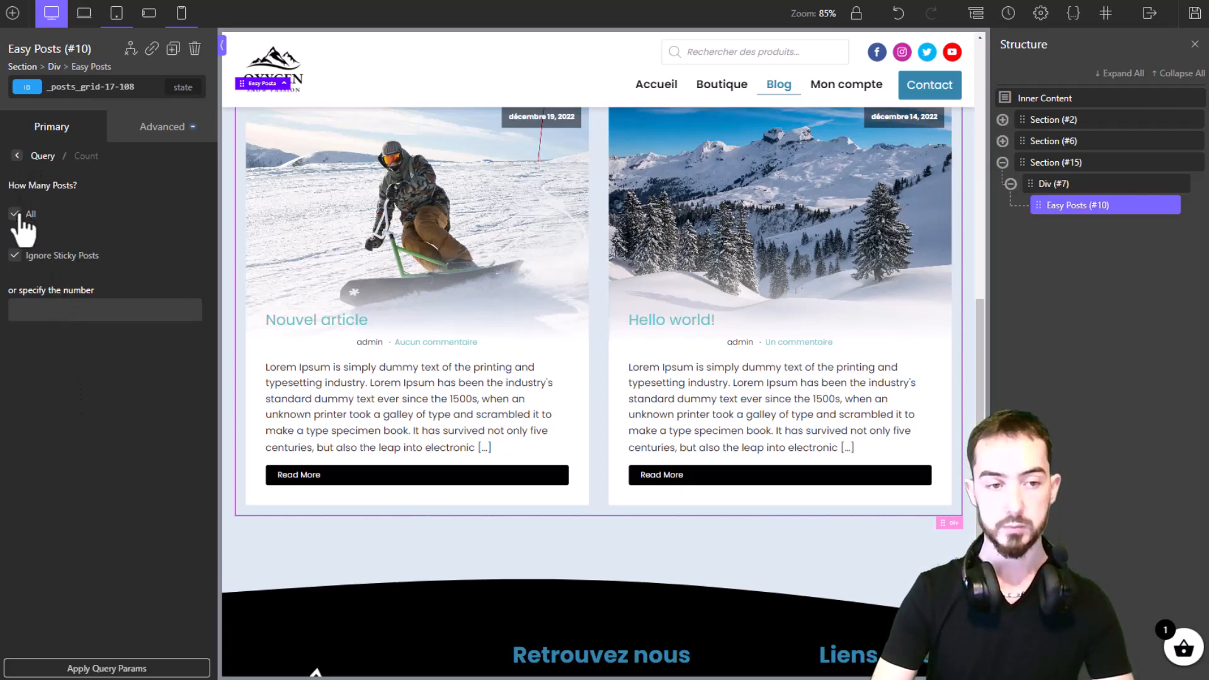
left_click(17, 156)
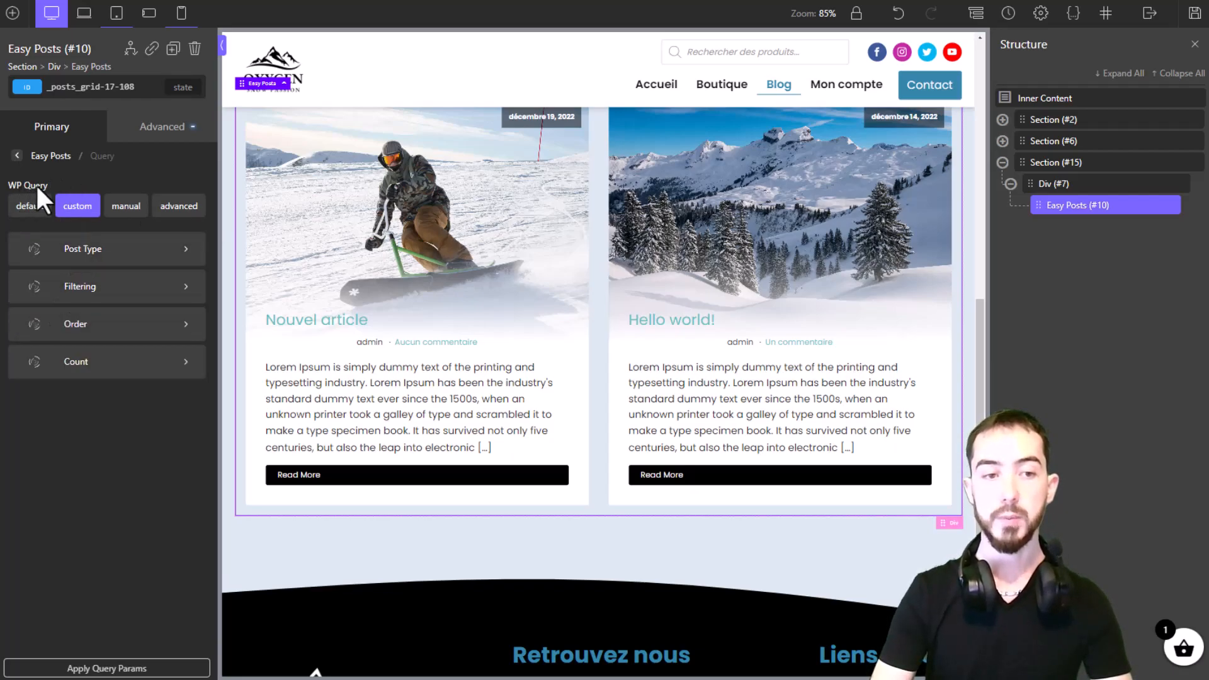
left_click(17, 157)
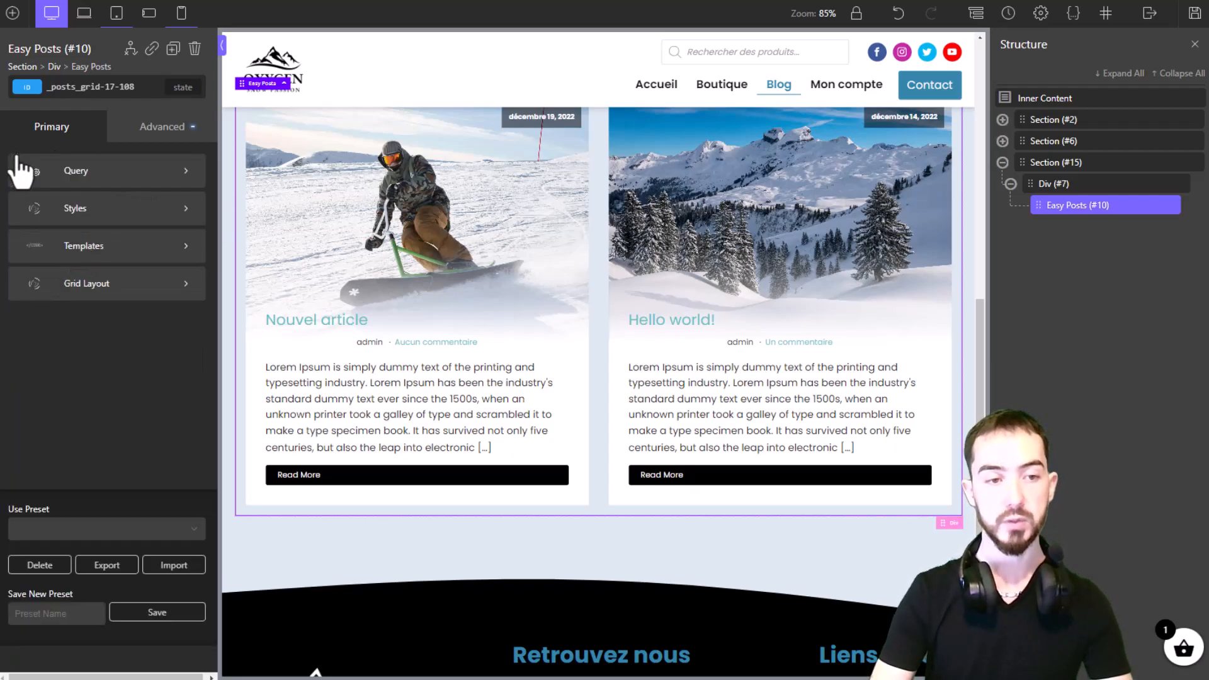
Open the Easy Posts title styles and set the post title color to red, #ff0000.
left_click(100, 217)
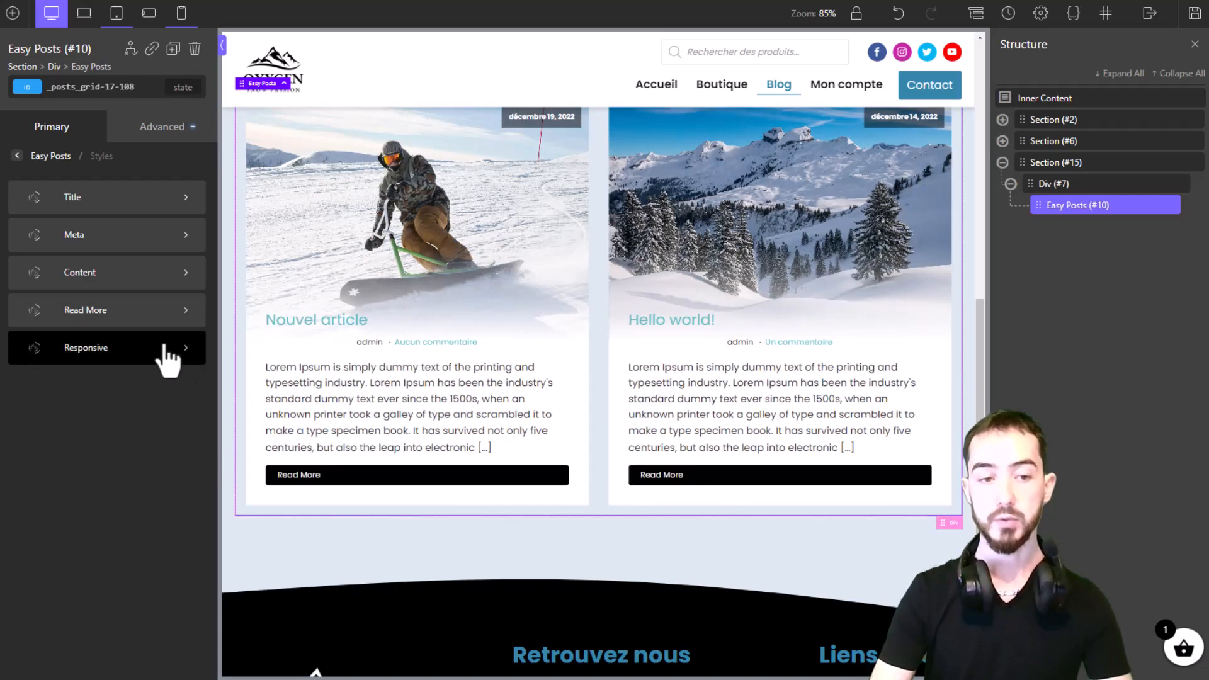
left_click(113, 203)
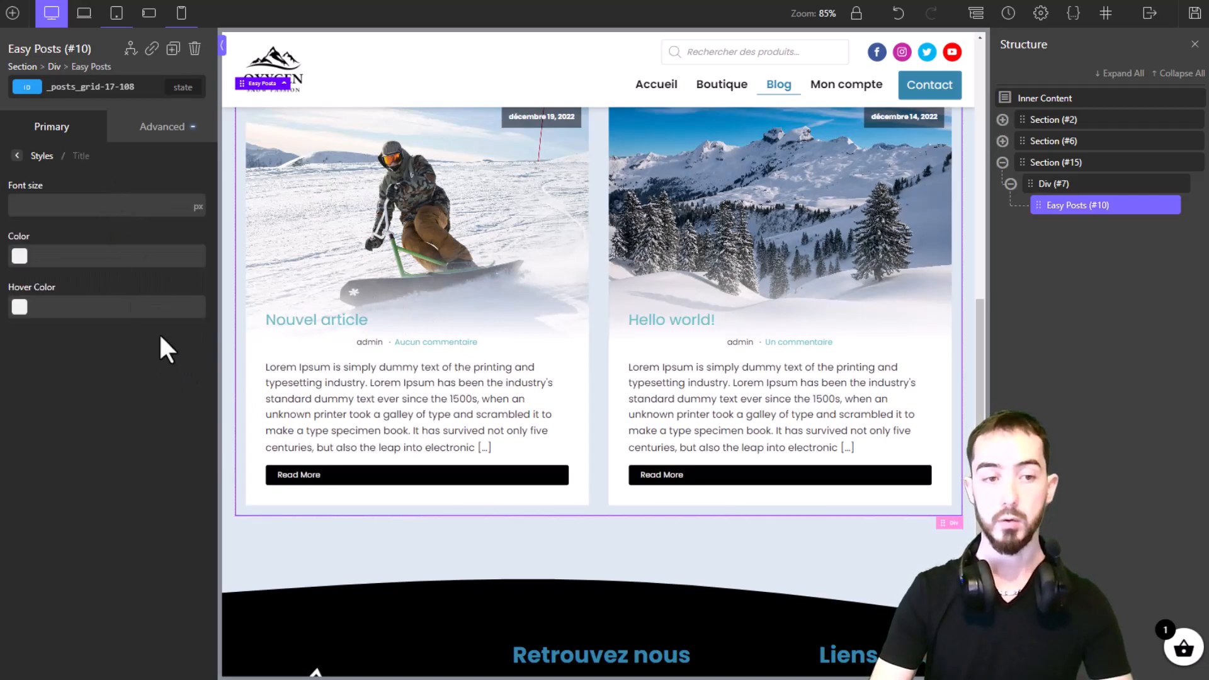
left_click(19, 258)
left_click_drag(77, 376, 170, 252)
left_click(158, 599)
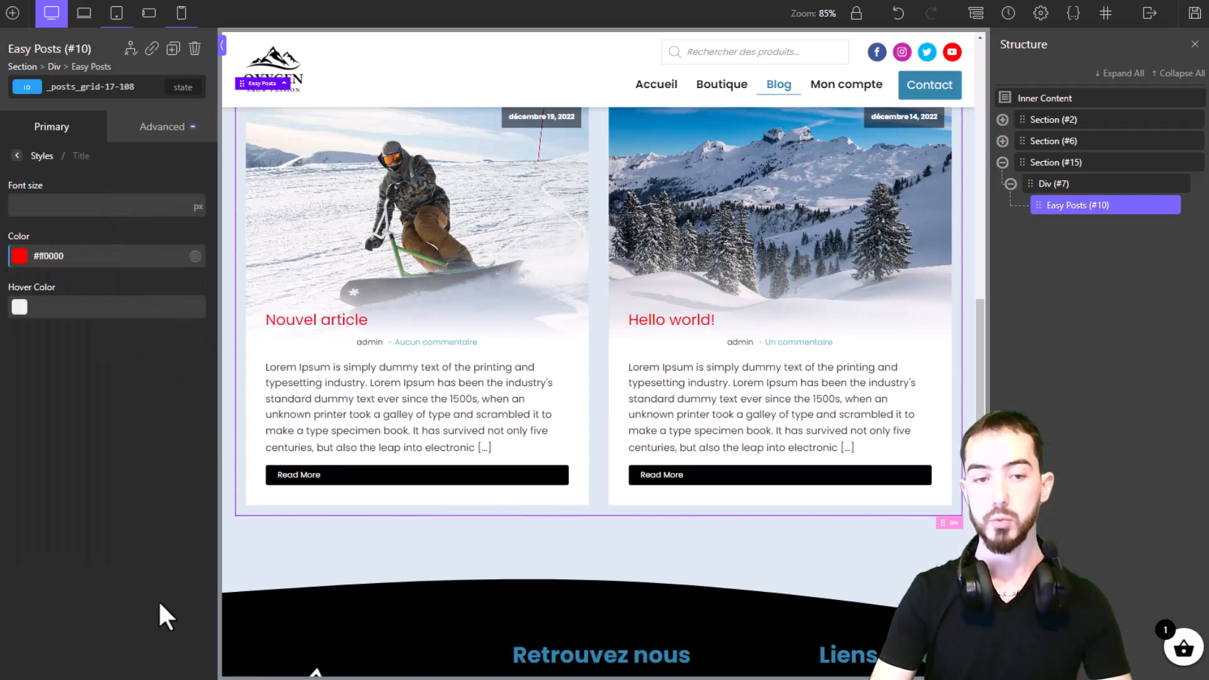
Set the hover color of the post titles to the global black, #000000.
left_click(19, 307)
left_click(44, 492)
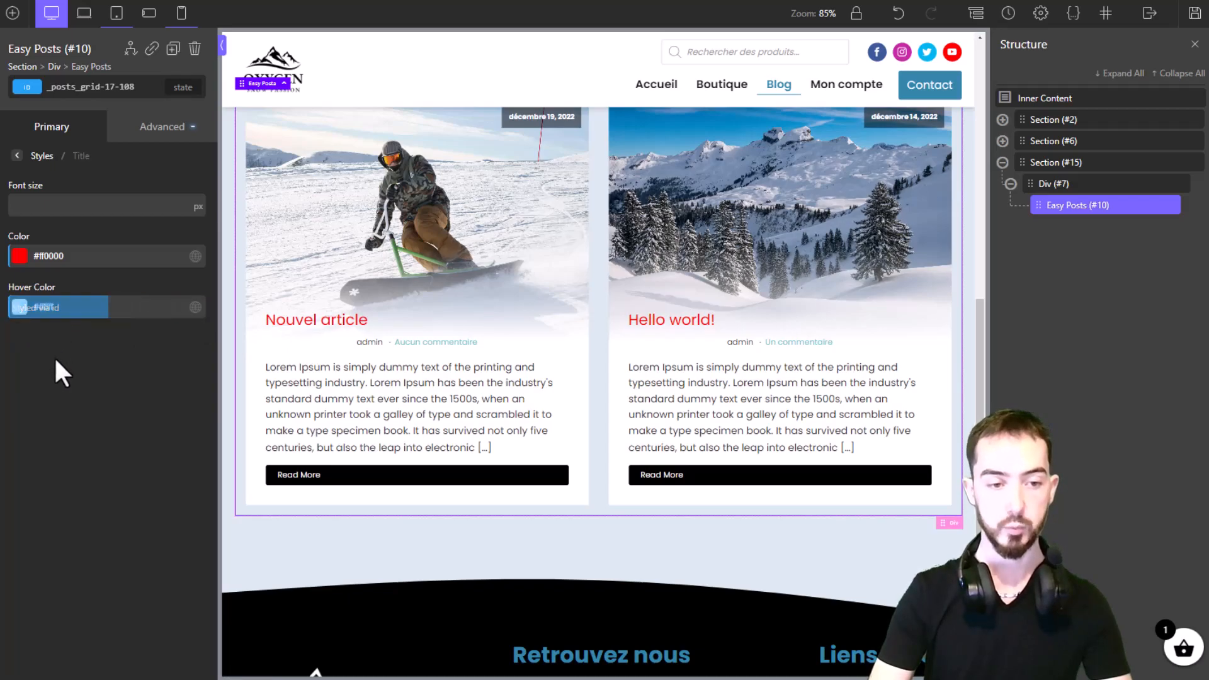
double_click(55, 308)
key("BackSpace")
left_click(20, 307)
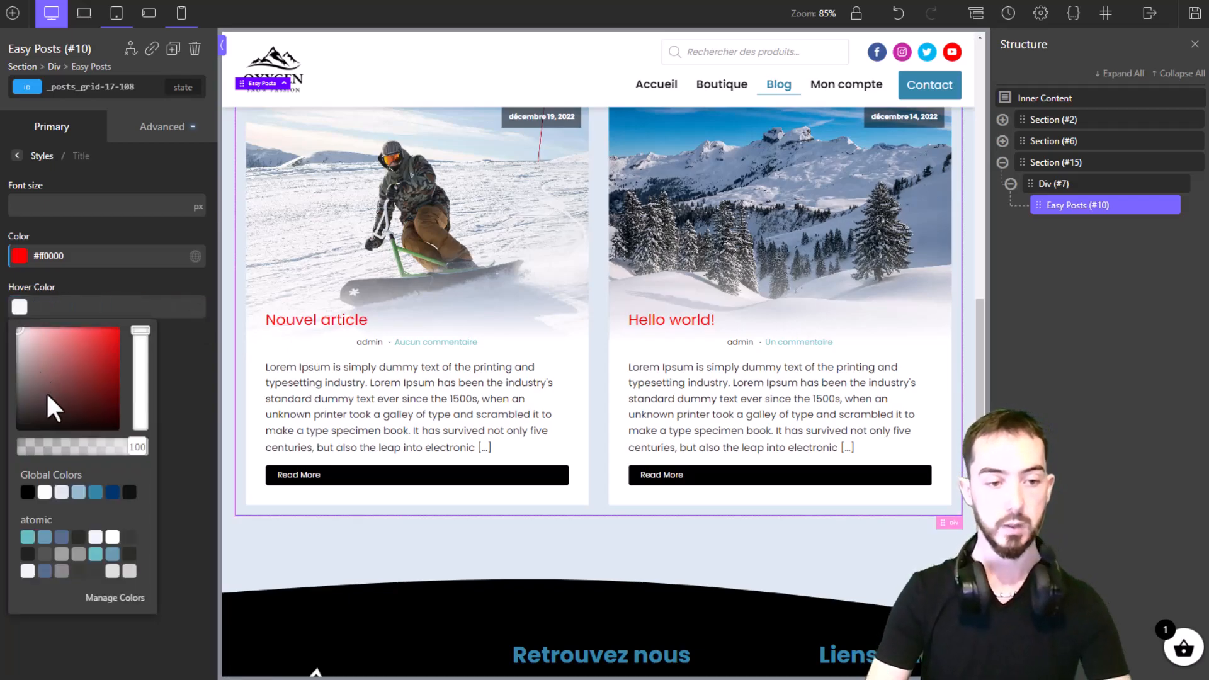
left_click(28, 492)
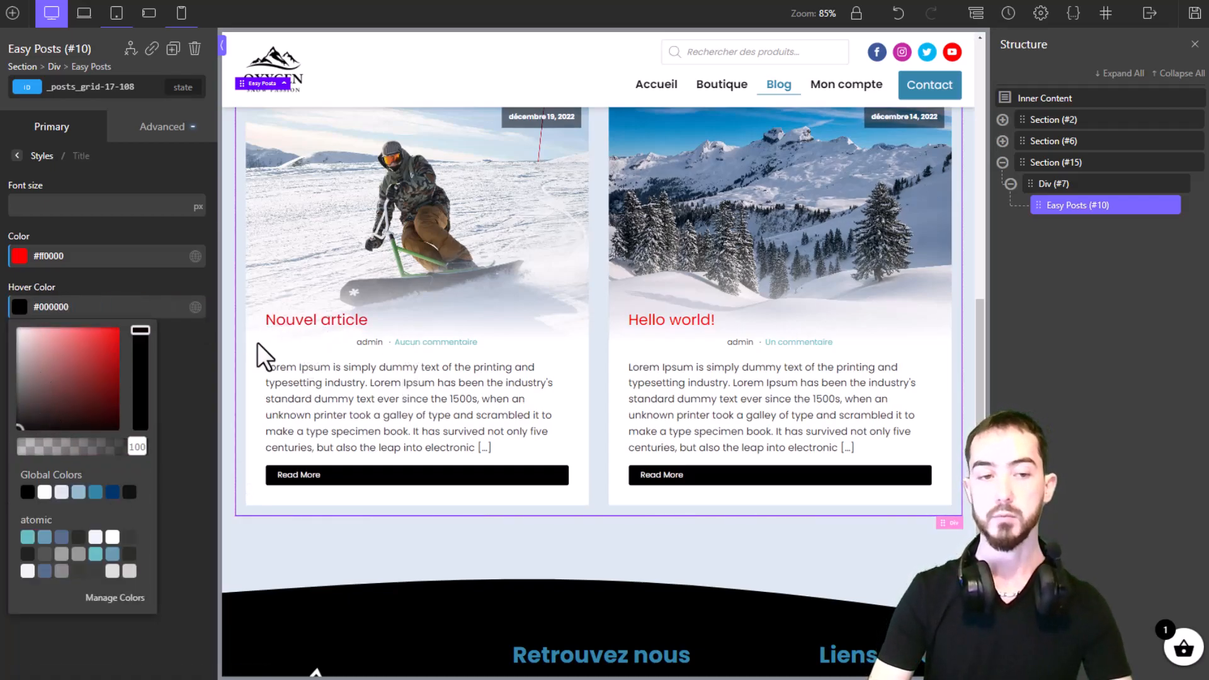
left_click(186, 371)
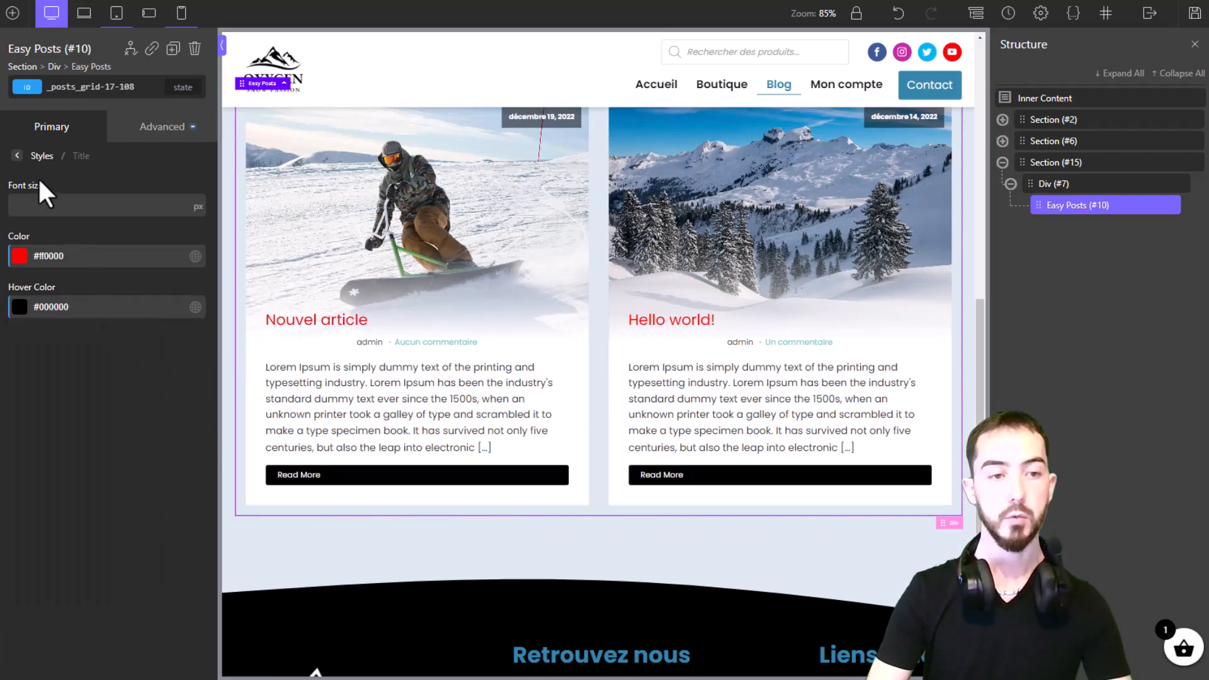
Clear the custom color and hover color from the post title styles.
double_click(59, 256)
key("BackSpace")
double_click(57, 306)
key("BackSpace")
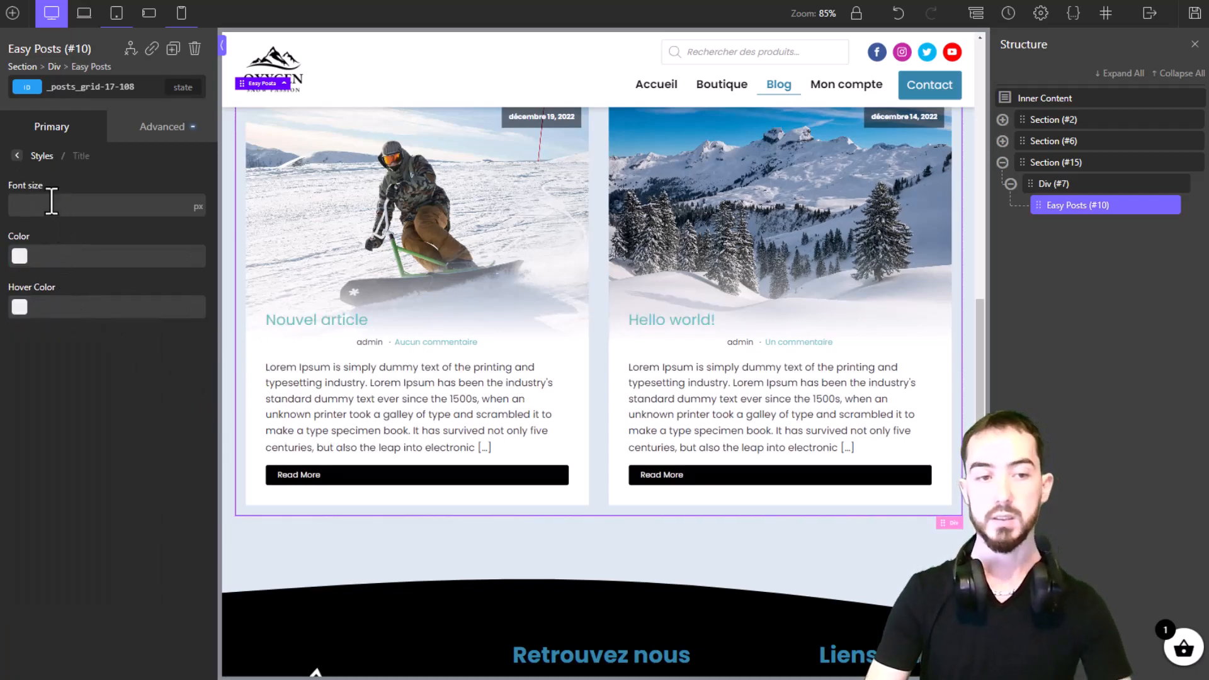
Open the Easy Posts meta styles and set the meta text color to red, #ff0000.
left_click(17, 155)
left_click(108, 240)
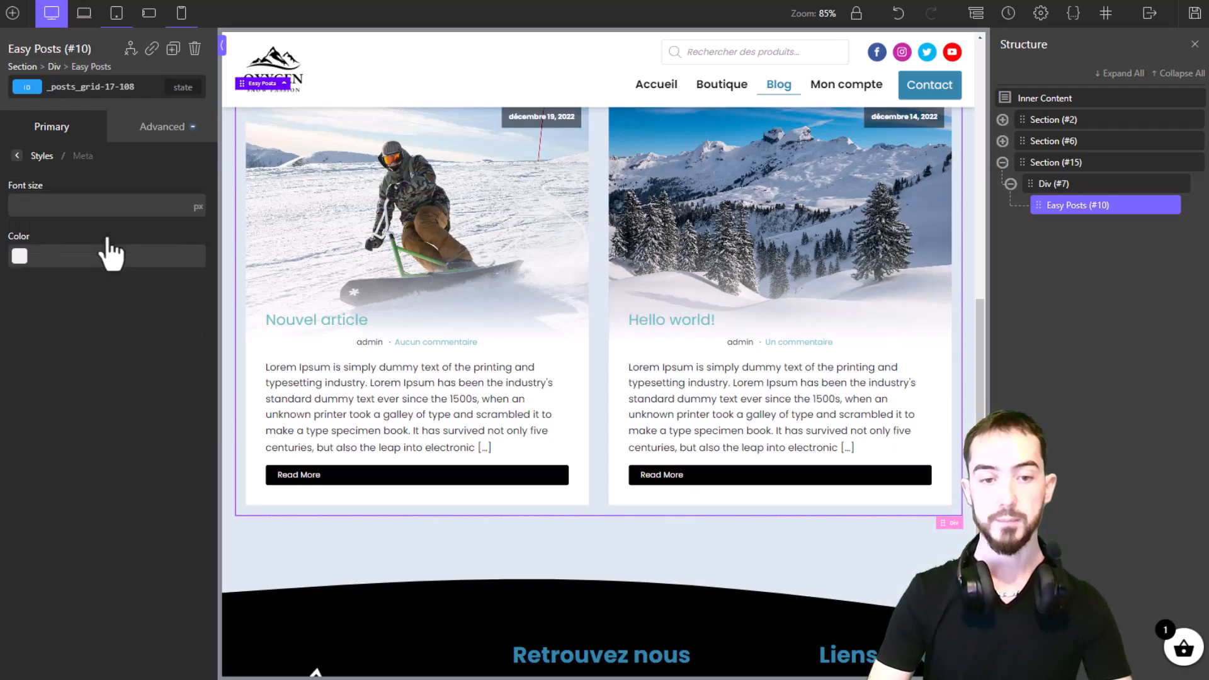
left_click(20, 257)
left_click_drag(48, 354, 163, 268)
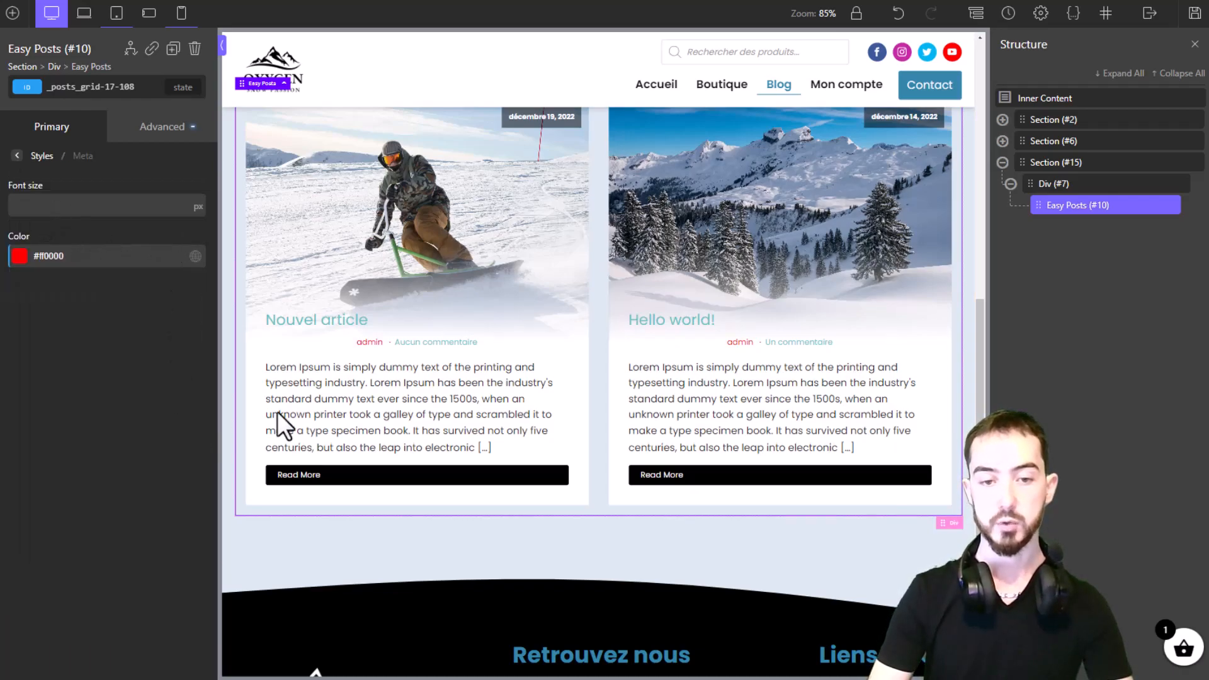
Clear the custom meta text color and return to the list of style groups.
triple_click(104, 262)
key("BackSpace")
left_click(17, 157)
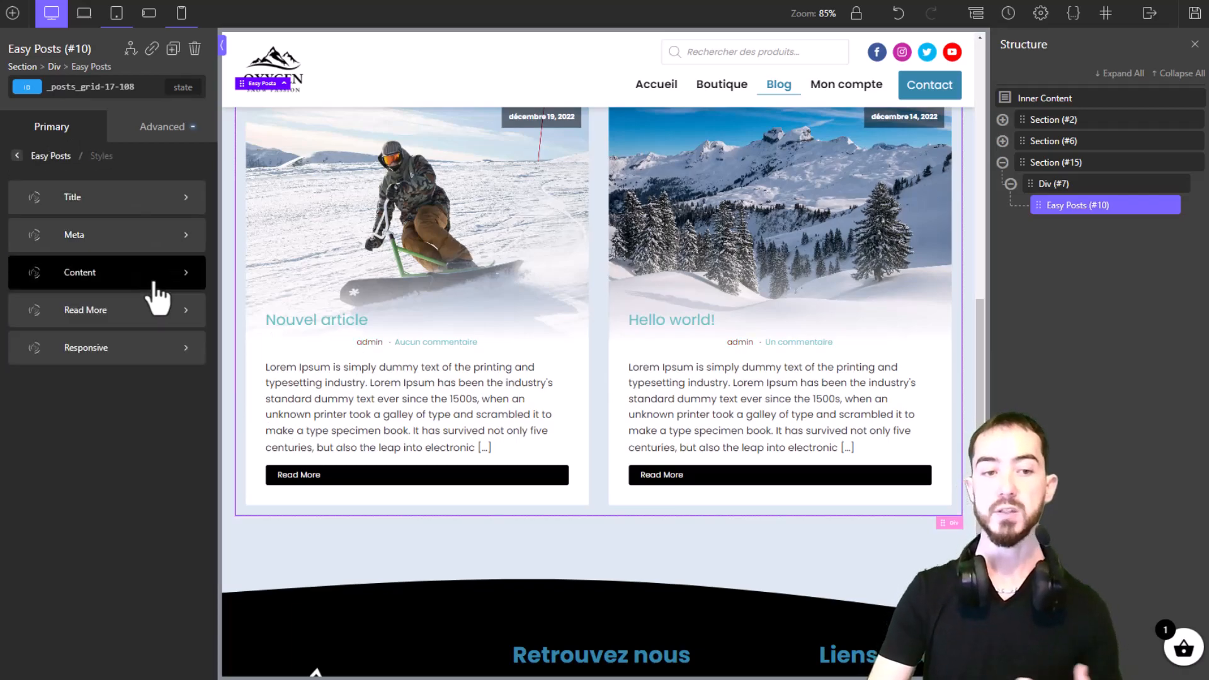
Review the breakpoint options for the 50% and 100% post widths in the Easy Posts responsive styles.
left_click(182, 352)
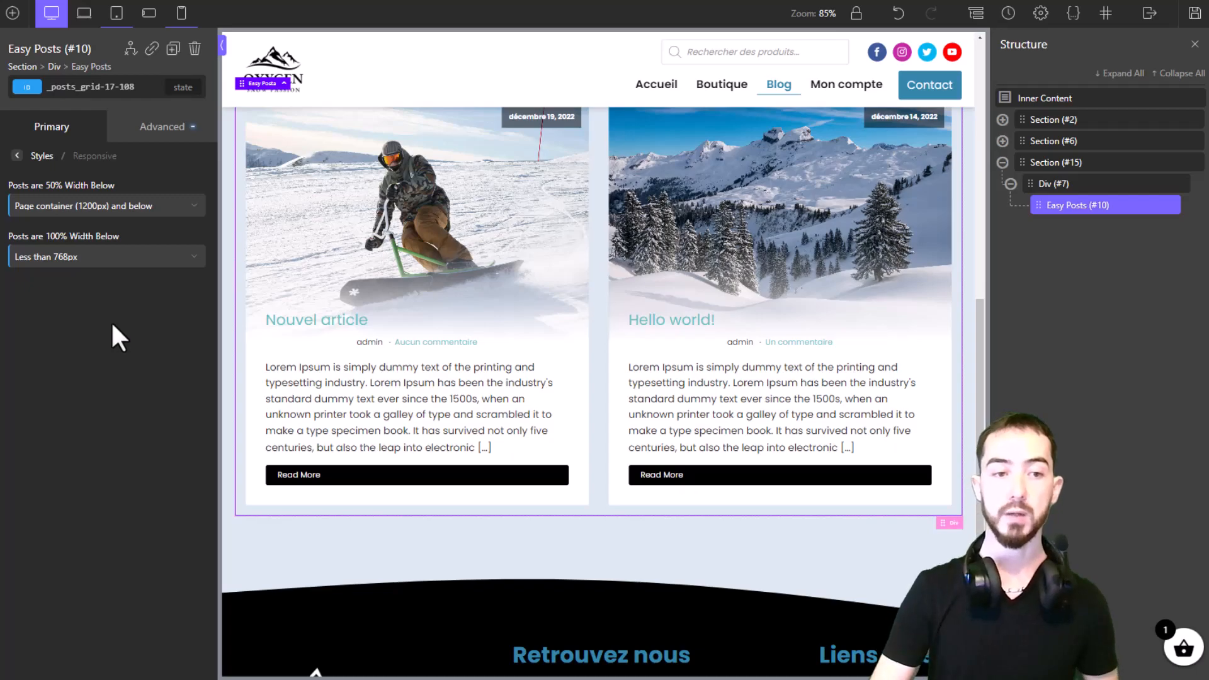
left_click(190, 212)
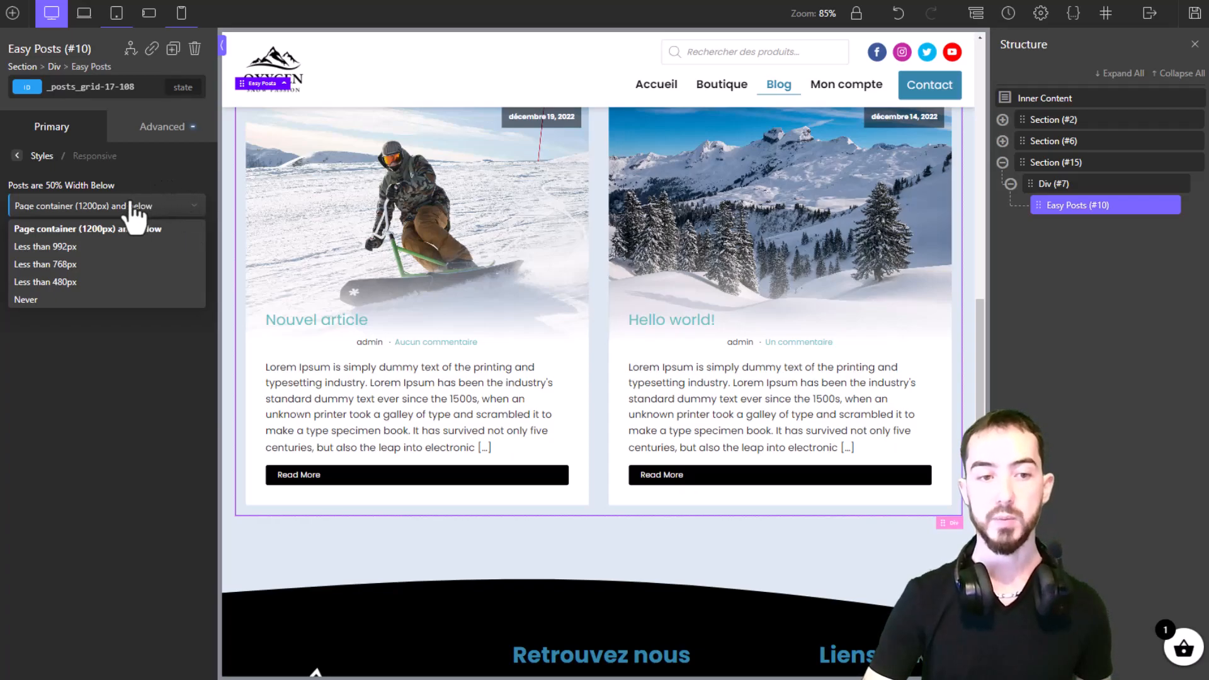
left_click(37, 230)
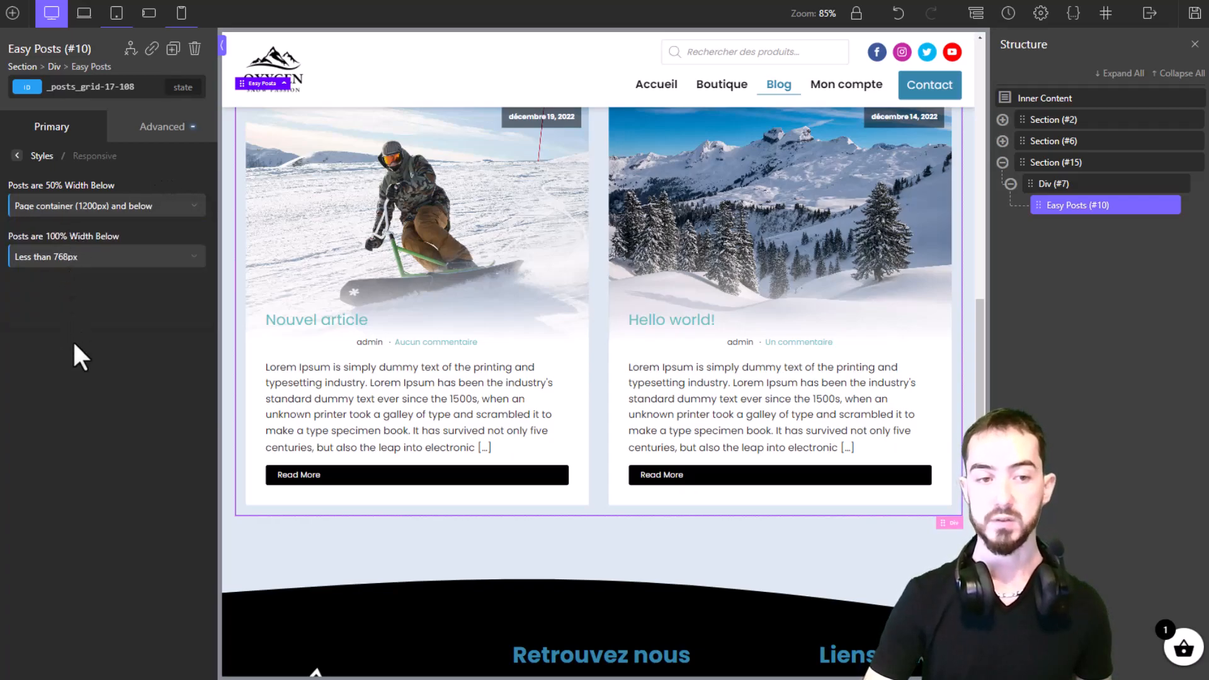
left_click(68, 258)
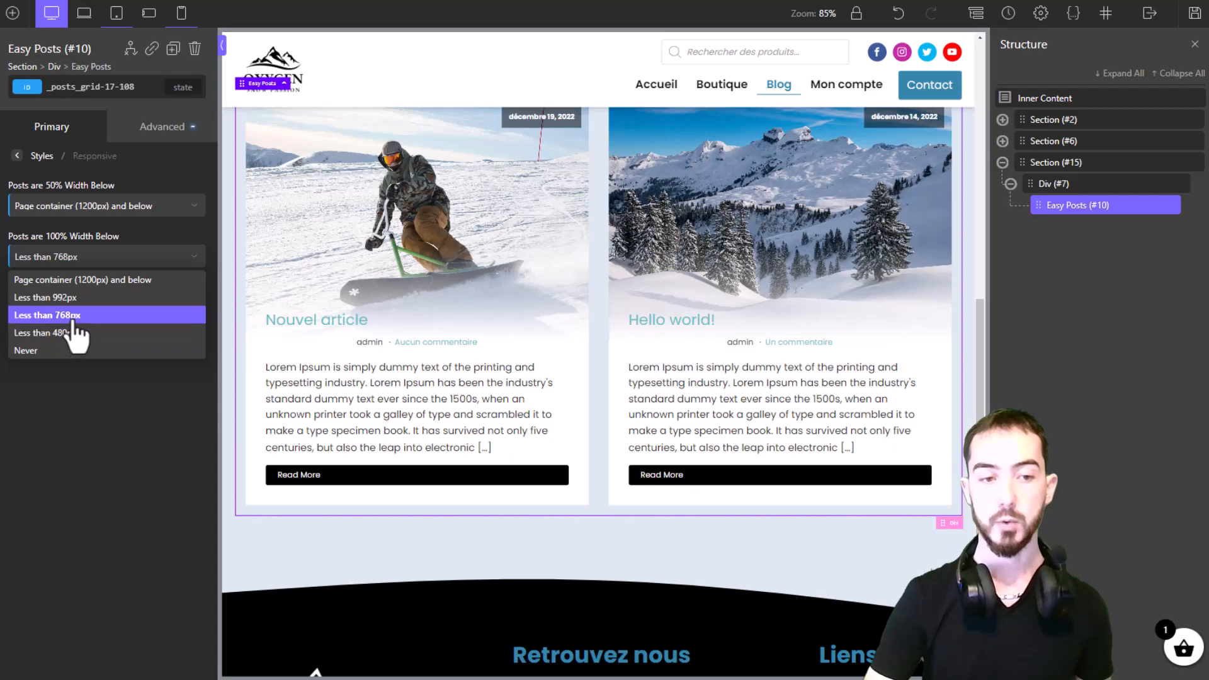
left_click(73, 317)
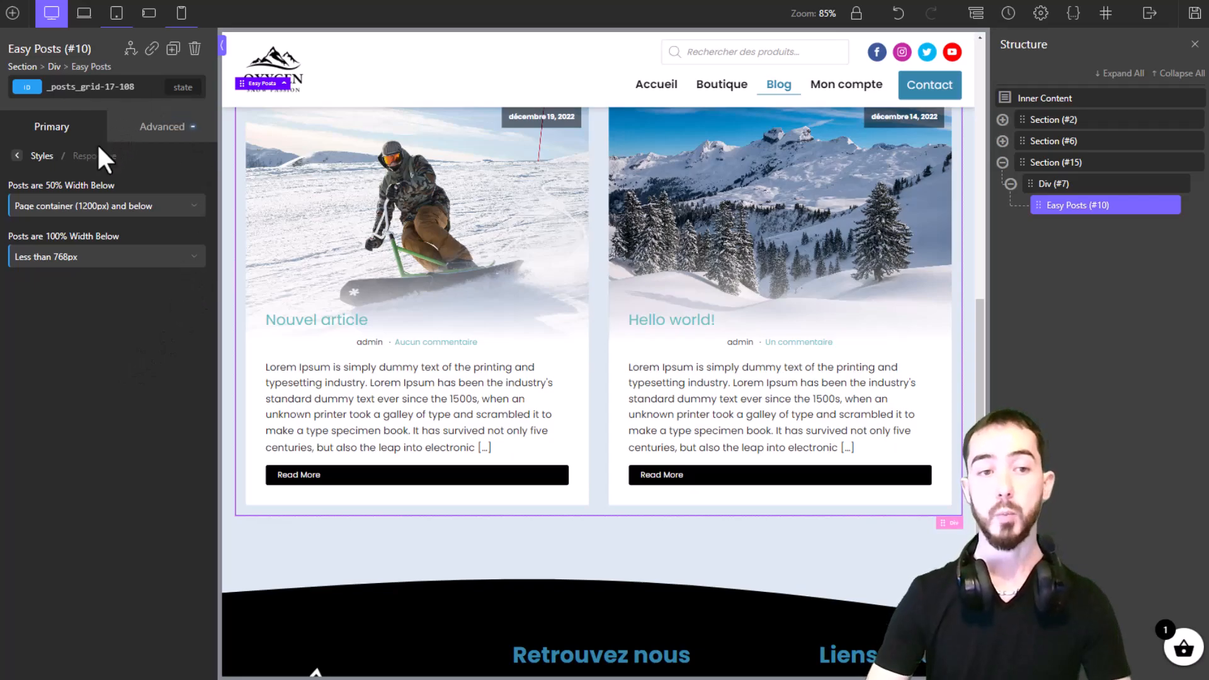
left_click(17, 156)
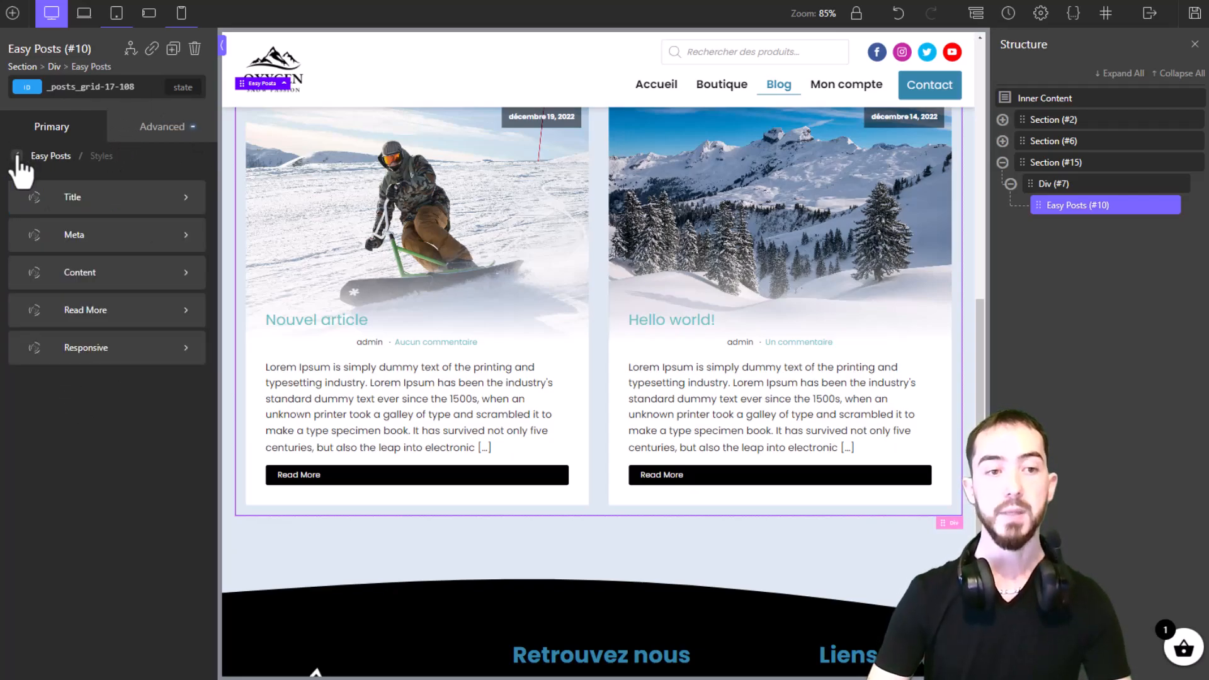
Open the Easy Posts PHP template and examine the markup that builds each post.
left_click(18, 157)
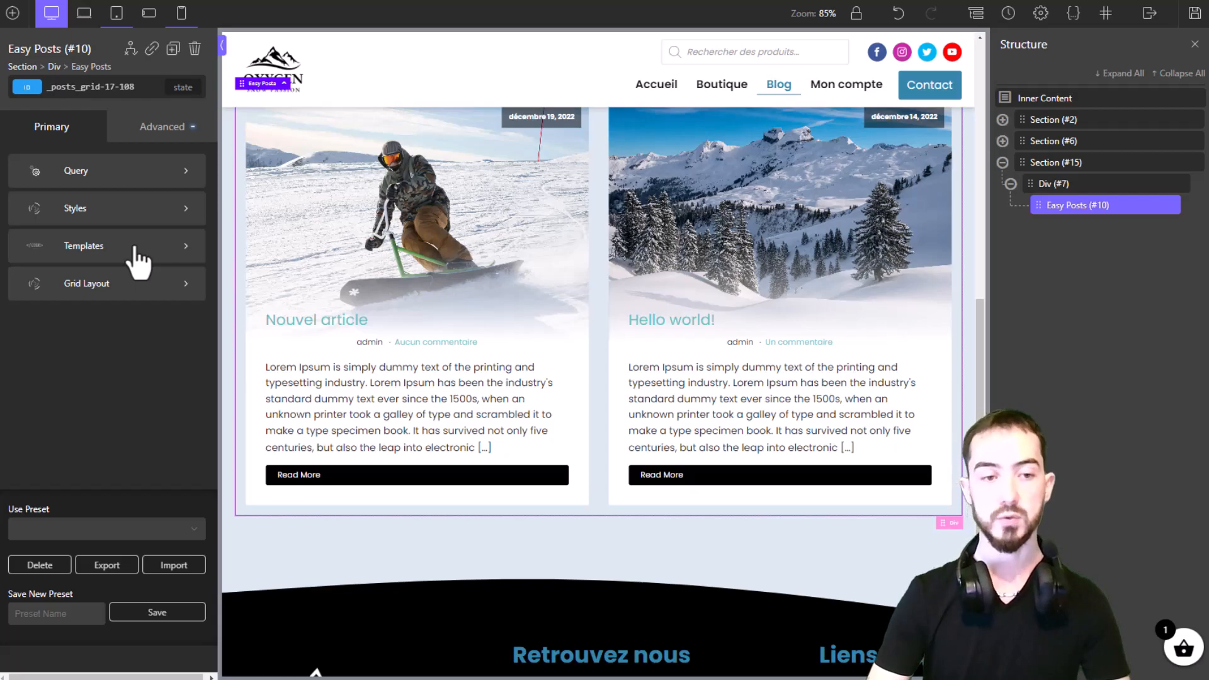
left_click(135, 249)
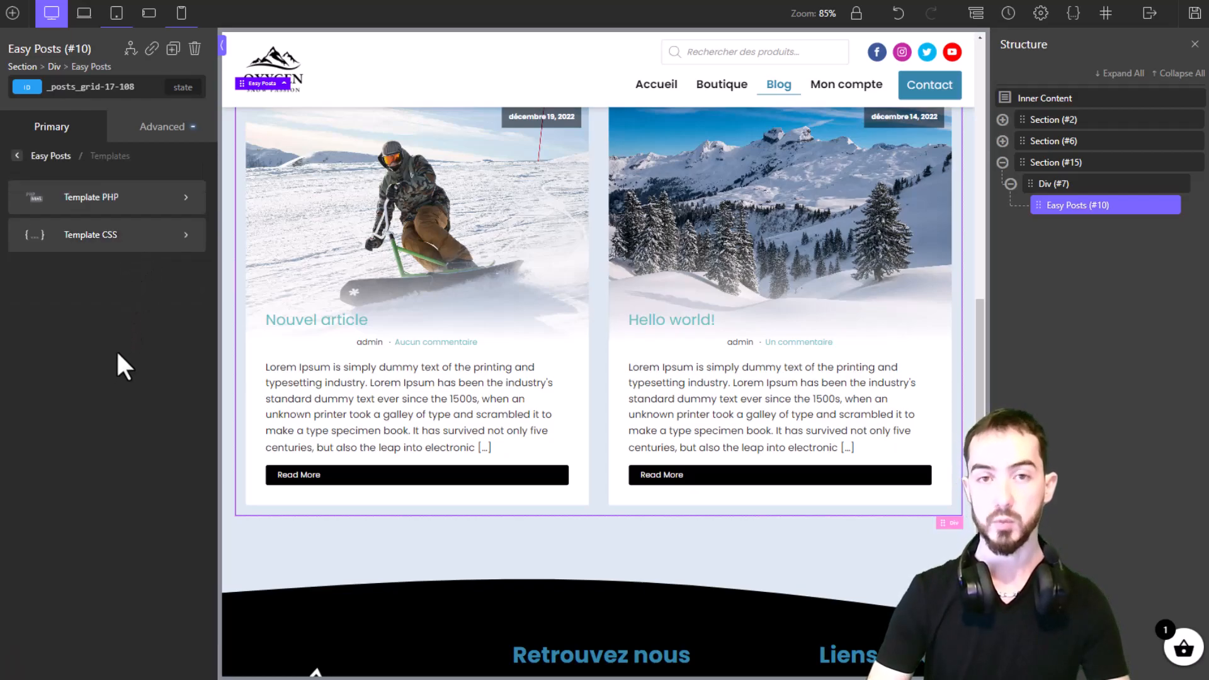
scroll(460, 211, "up", 1)
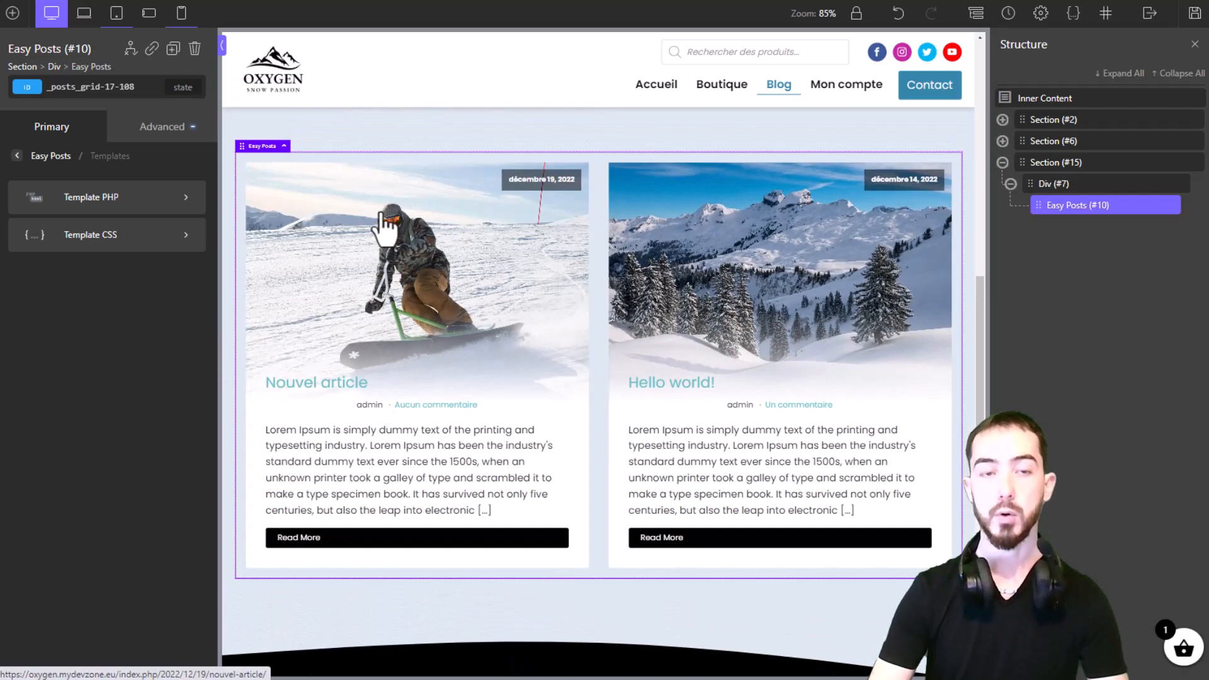
left_click(186, 198)
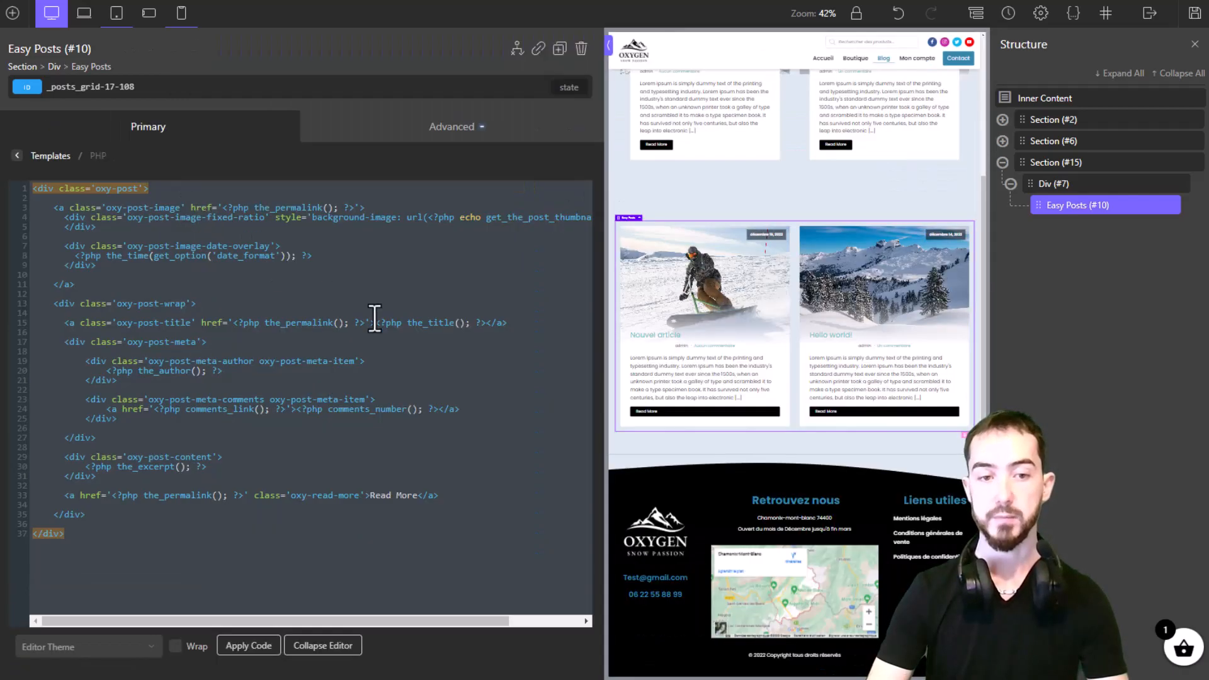
left_click_drag(180, 200, 196, 519)
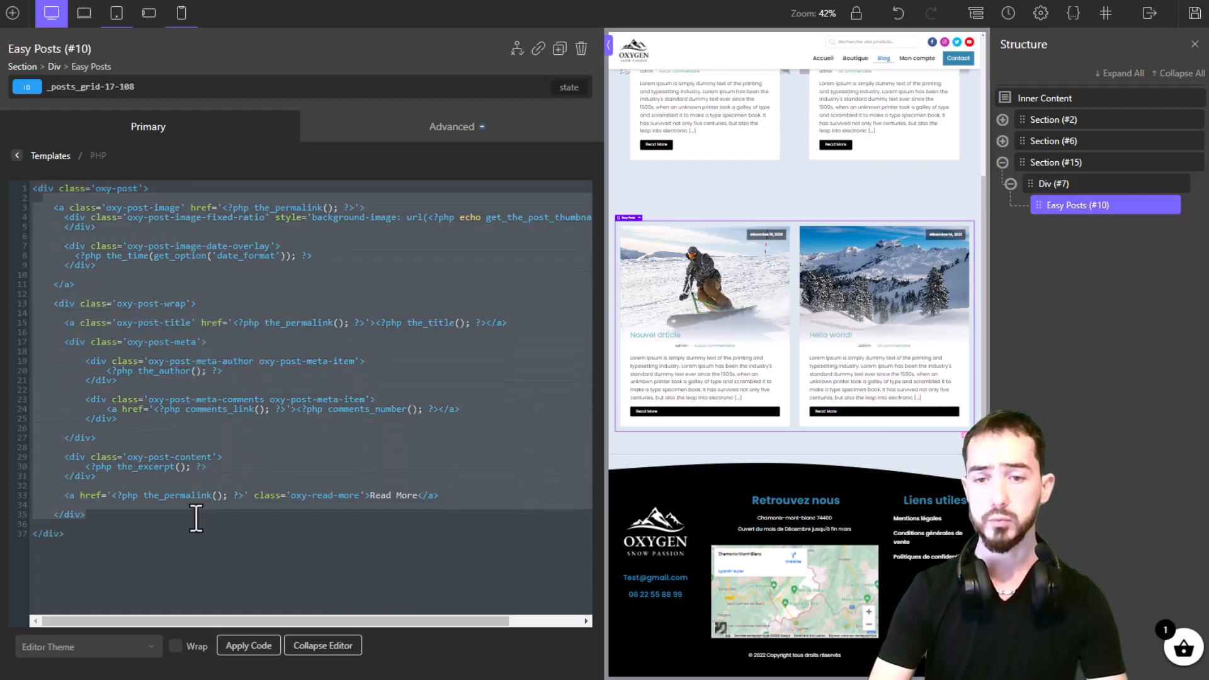
left_click(196, 507)
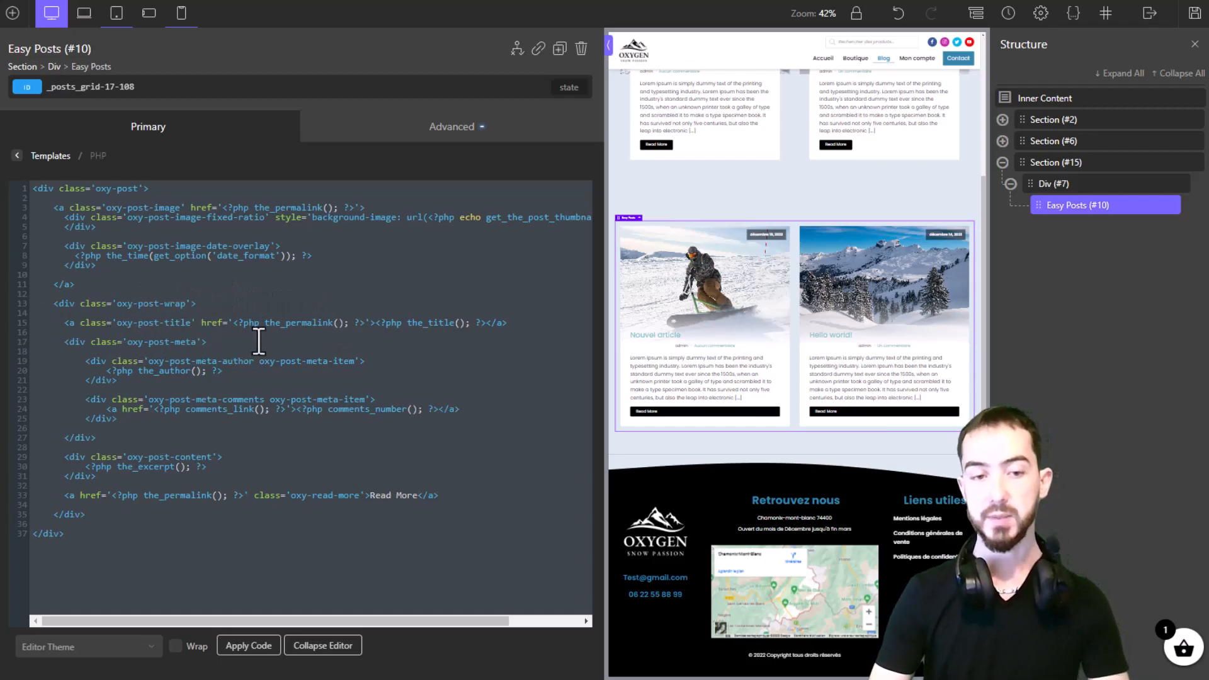
left_click(186, 303)
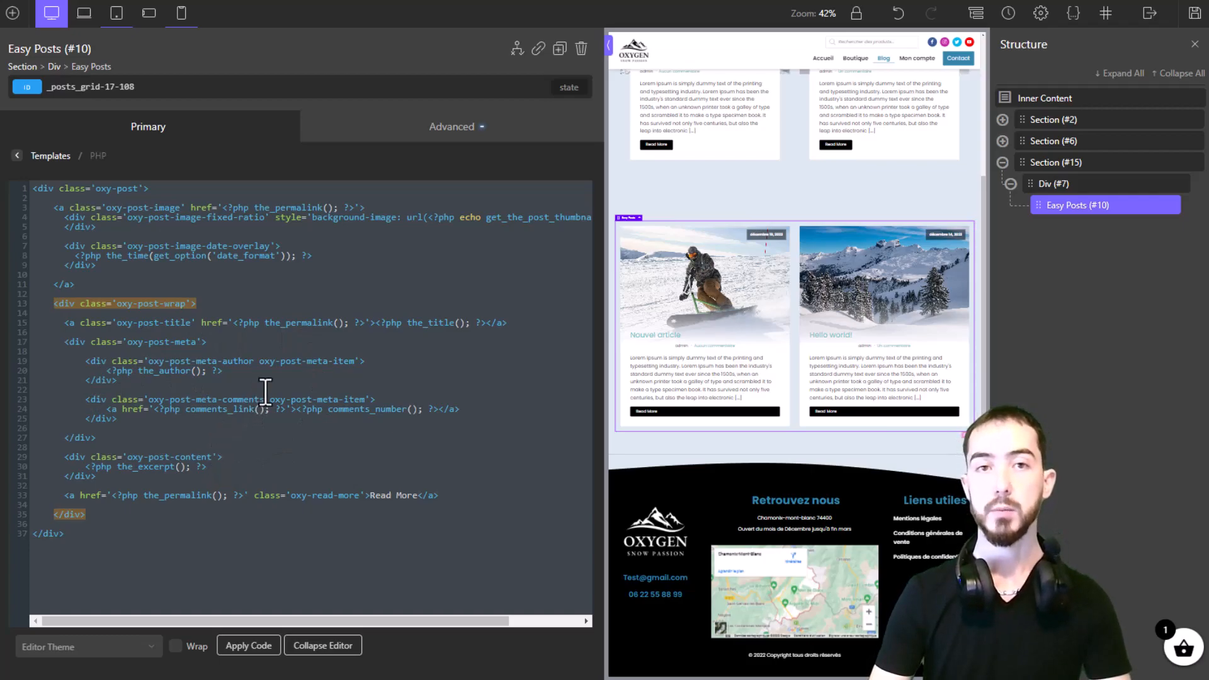
left_click(330, 277)
left_click_drag(230, 540, 146, 217)
left_click(279, 295)
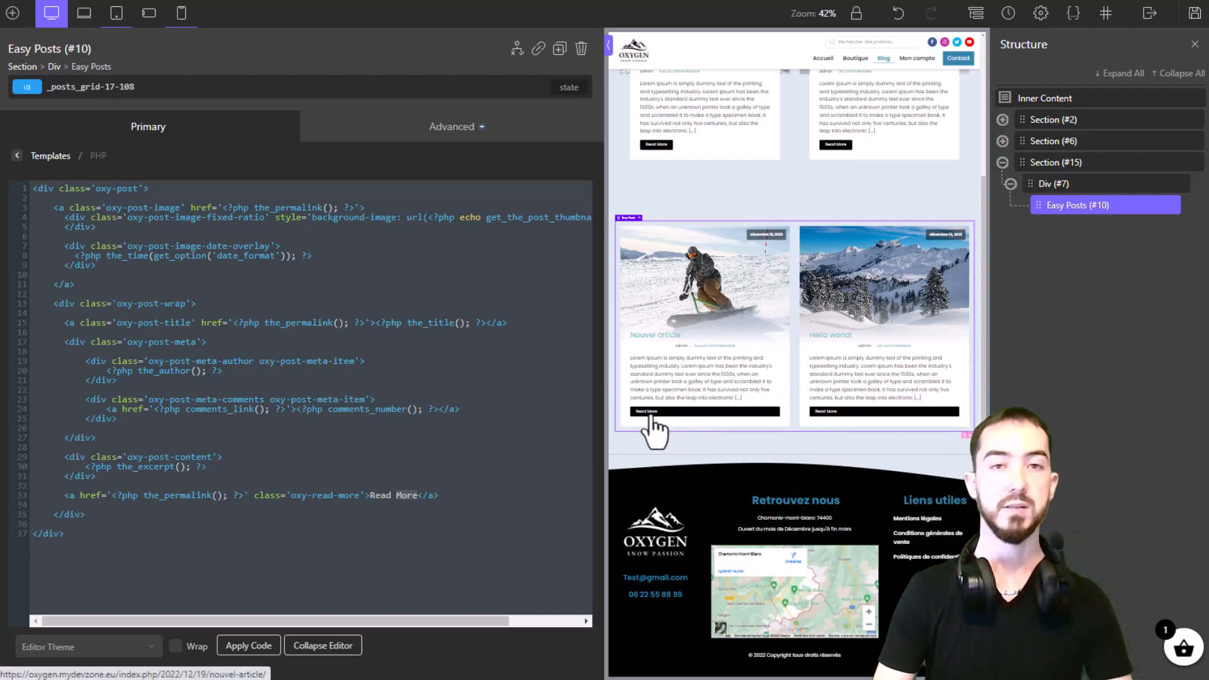
Replace the "Read More" link text in the PHP template with "Lire plus", apply the code and collapse the editor.
left_click(417, 496)
left_click(414, 490)
left_click(416, 495)
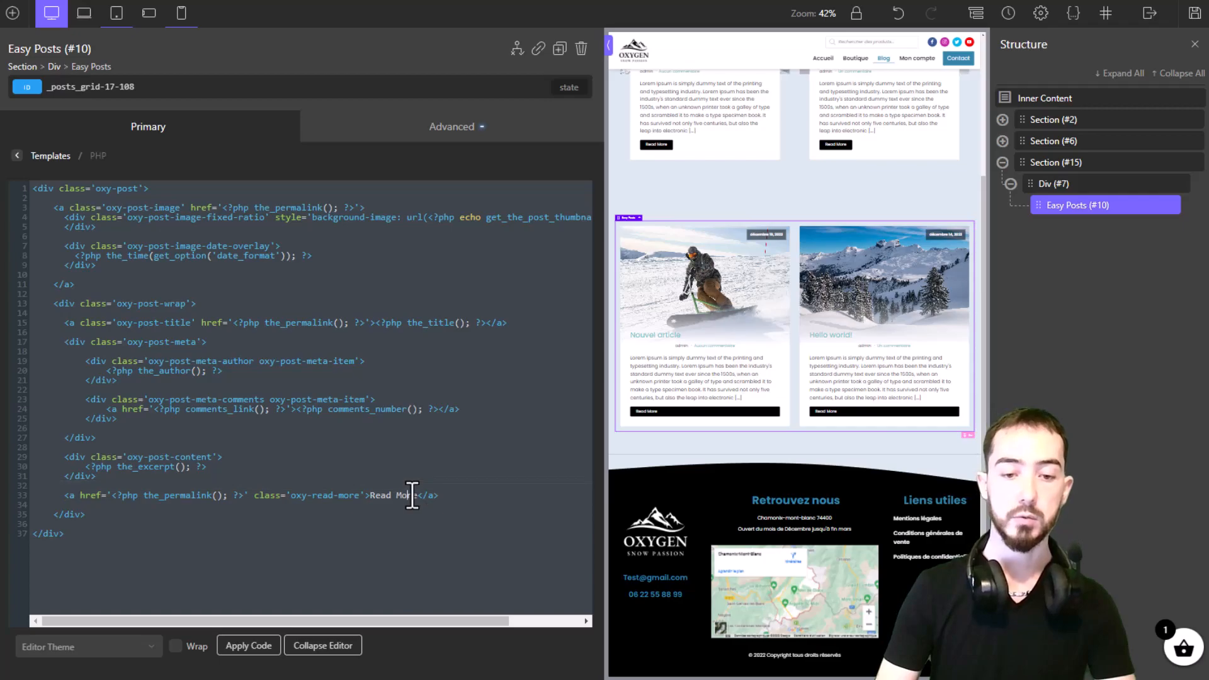
key("BackSpace")
key("BackSpace")
key("BackSpace")
key("BackSpace")
key("BackSpace")
key("BackSpace")
key("BackSpace")
key("BackSpace")
key("BackSpace")
key("BackSpace")
key("BackSpace")
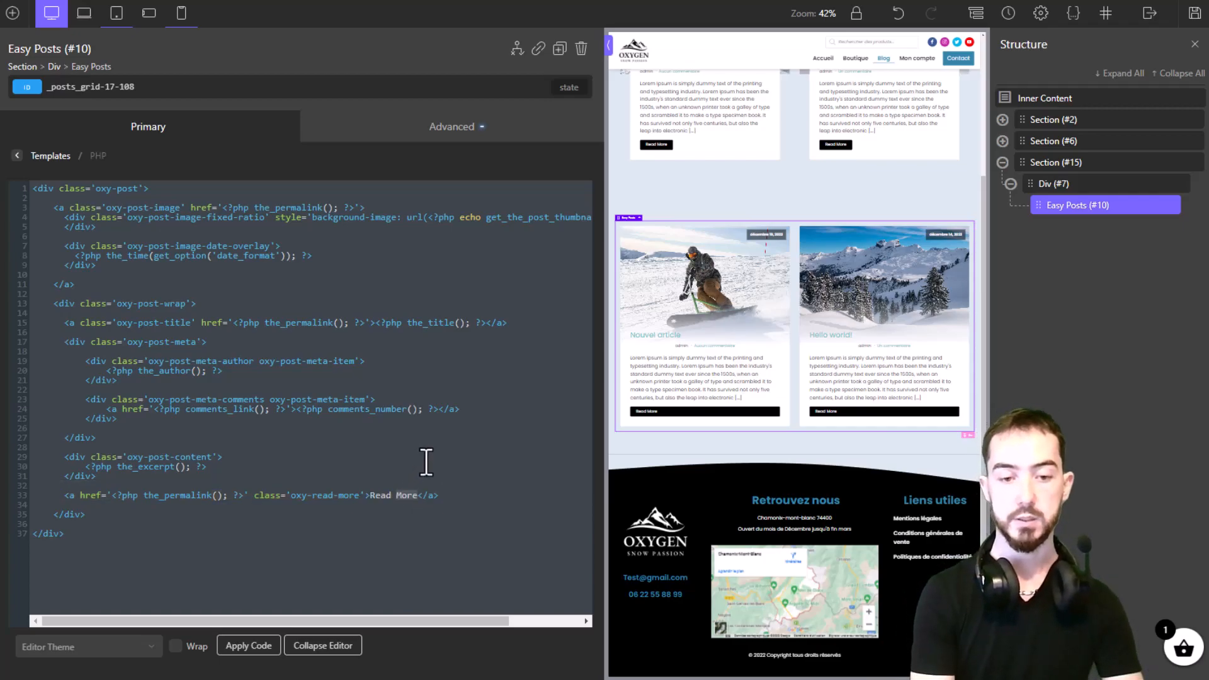
key("BackSpace")
type("Lire plus")
left_click(250, 646)
left_click(344, 648)
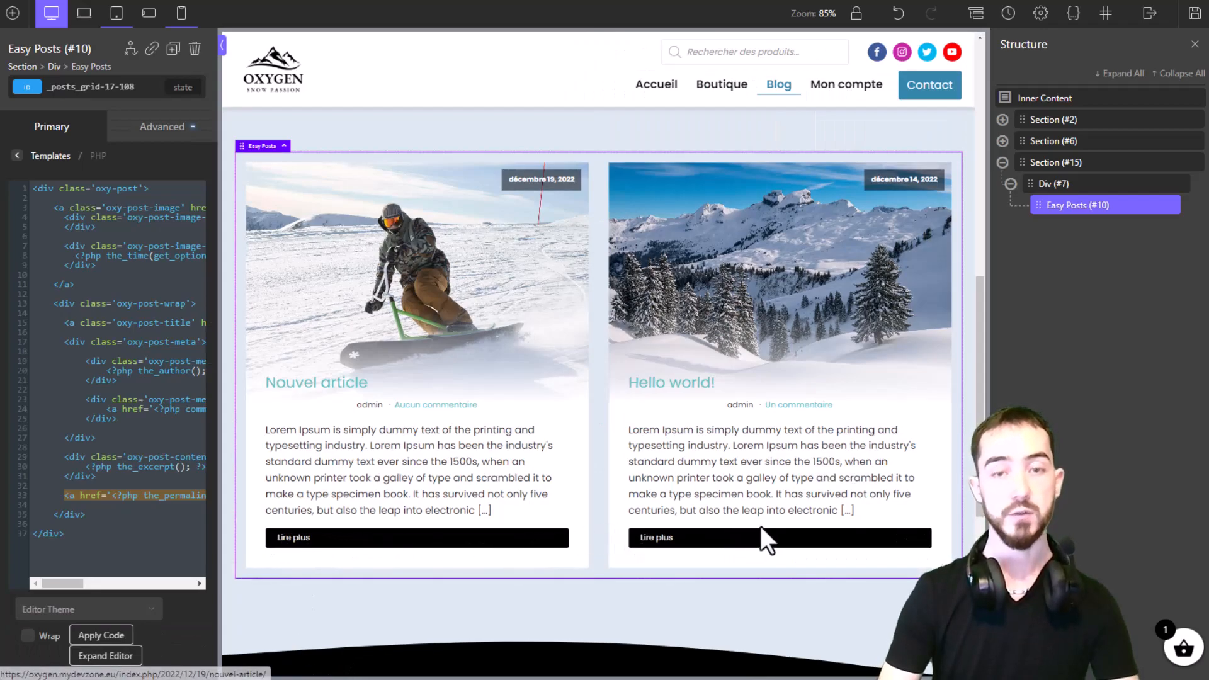
Expand the PHP template editor and highlight the link's oxy-read-more class name.
left_click(154, 522)
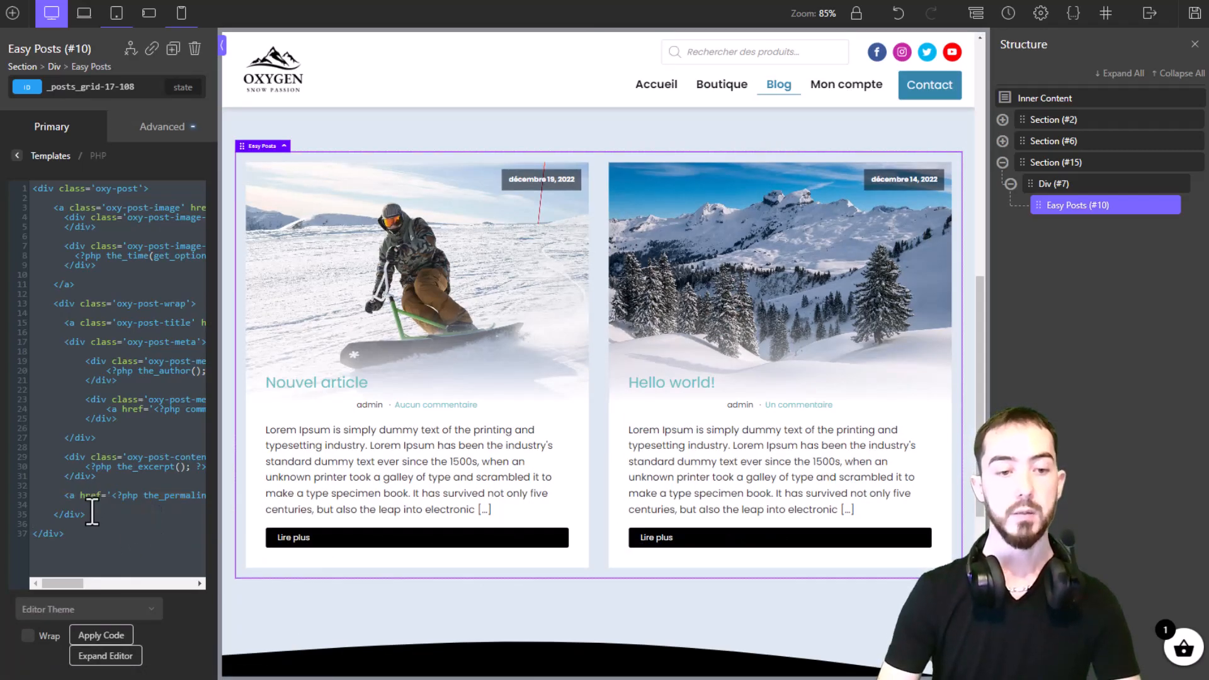
left_click(116, 657)
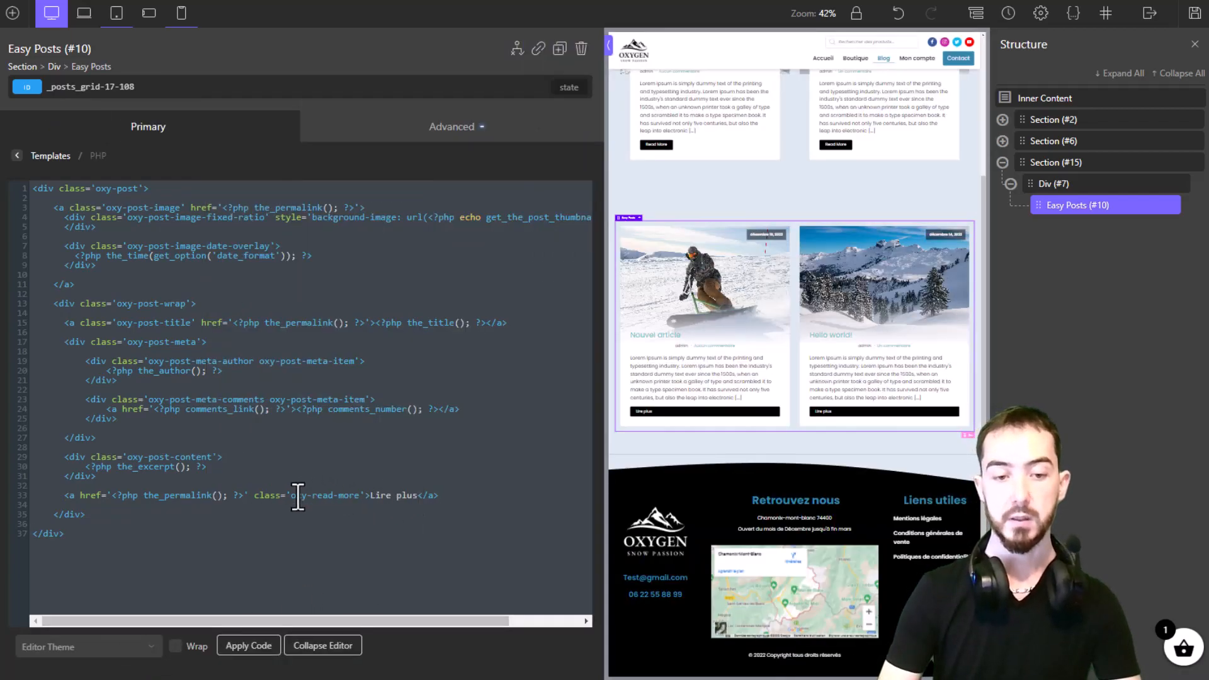
left_click_drag(293, 495, 359, 498)
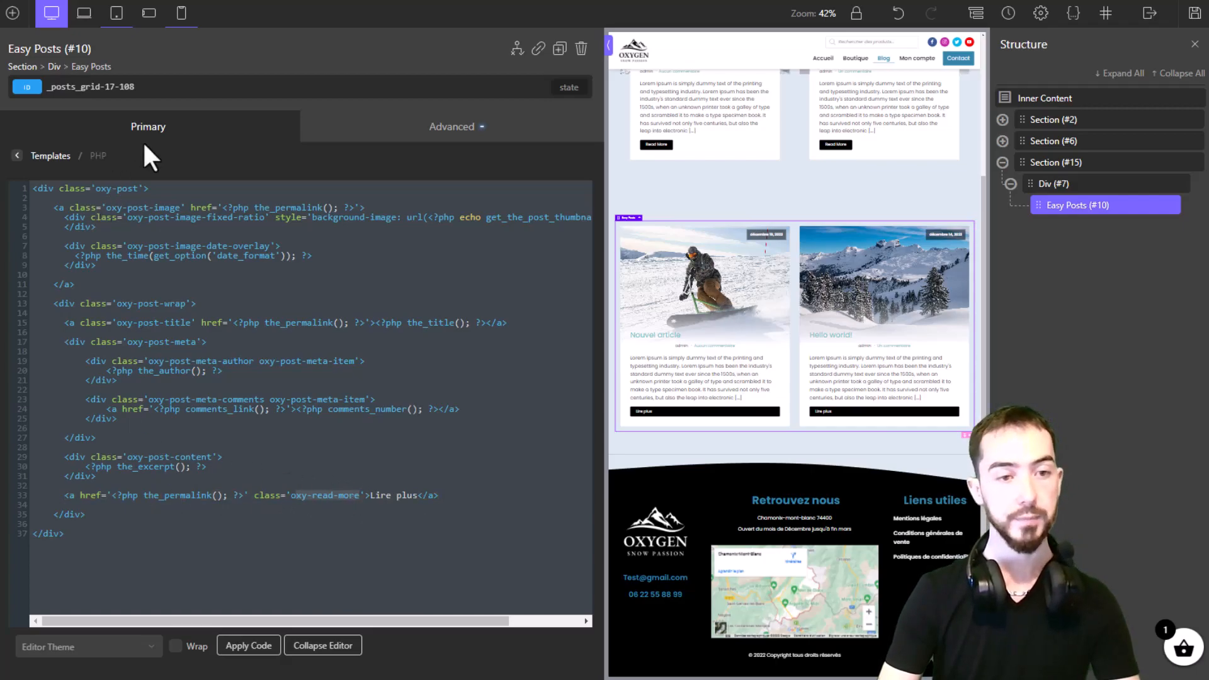
Open the Easy Posts CSS template and look through its style rules from start to end.
left_click(17, 156)
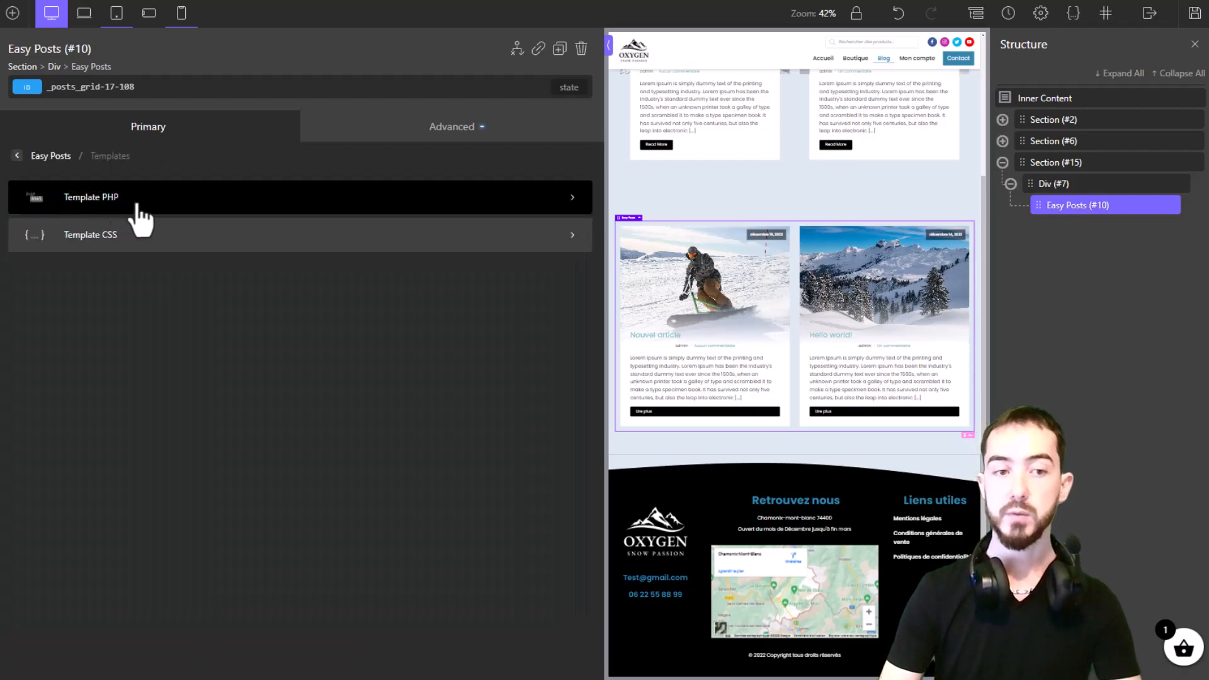
left_click(140, 263)
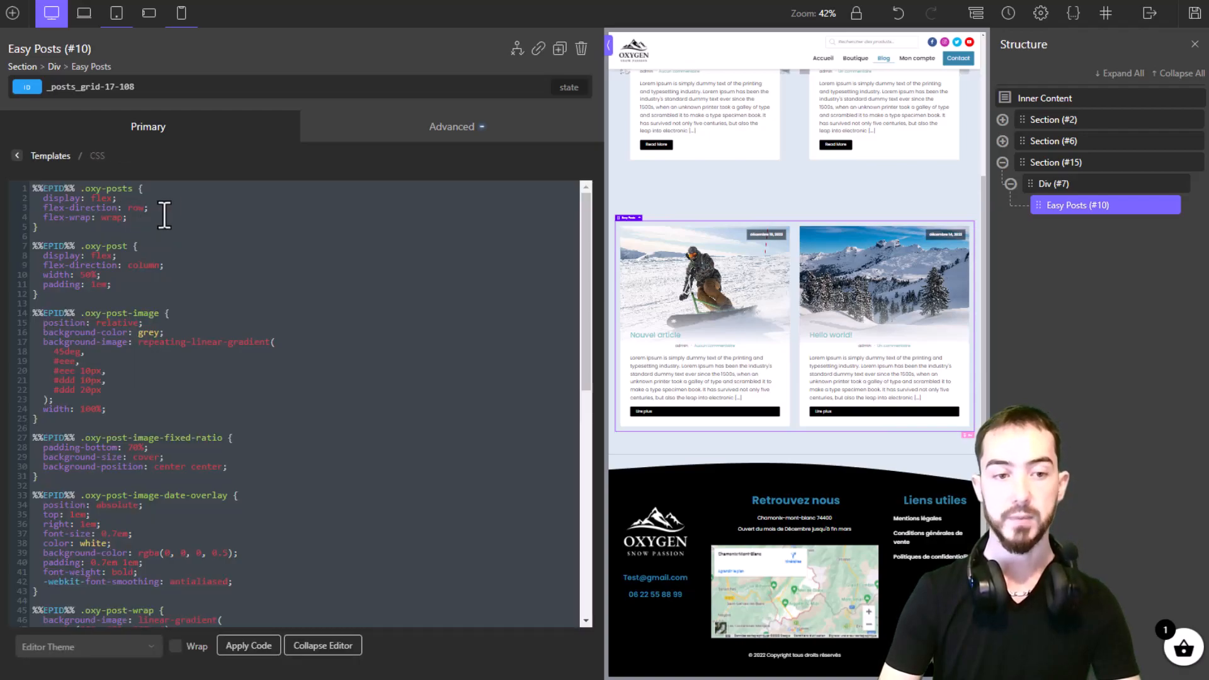
scroll(219, 252, "down", 3)
scroll(214, 246, "down", 2)
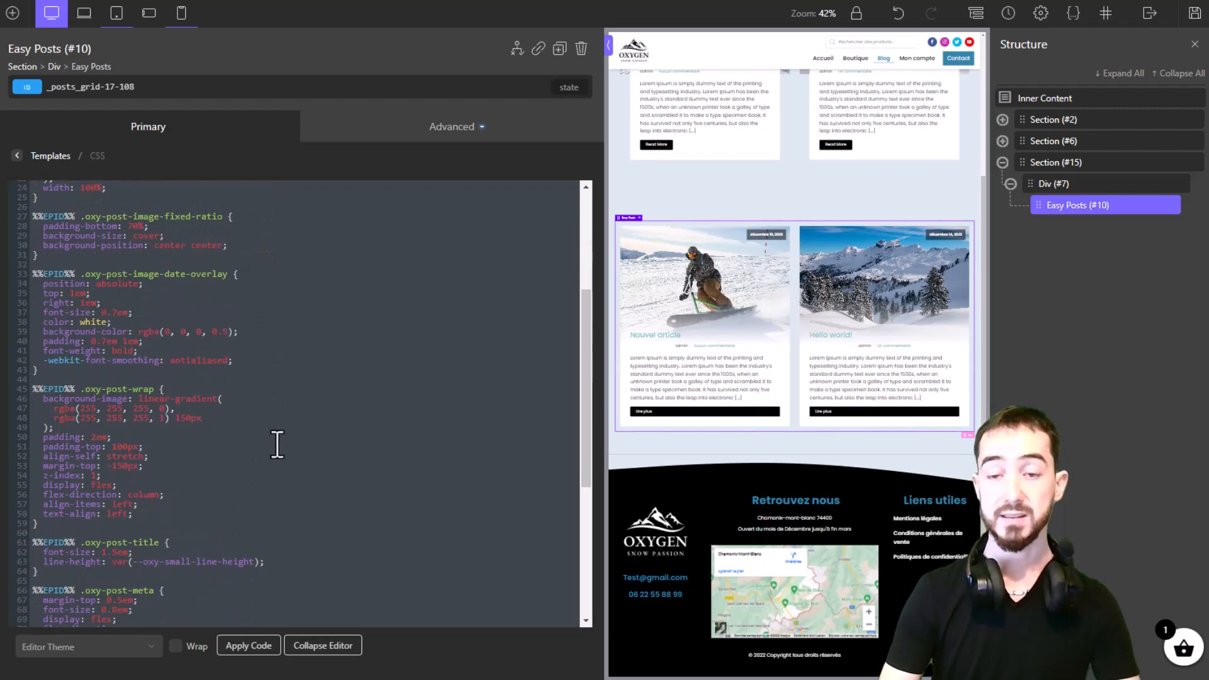
scroll(286, 367, "down", 6)
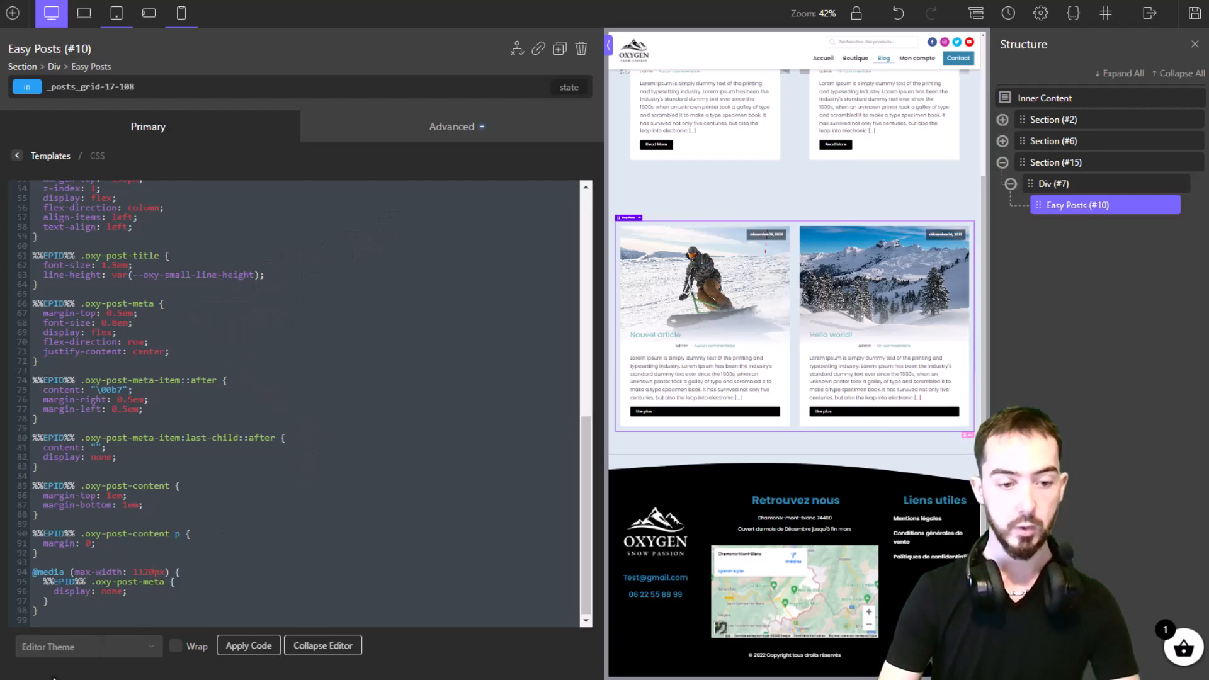
left_click(463, 380)
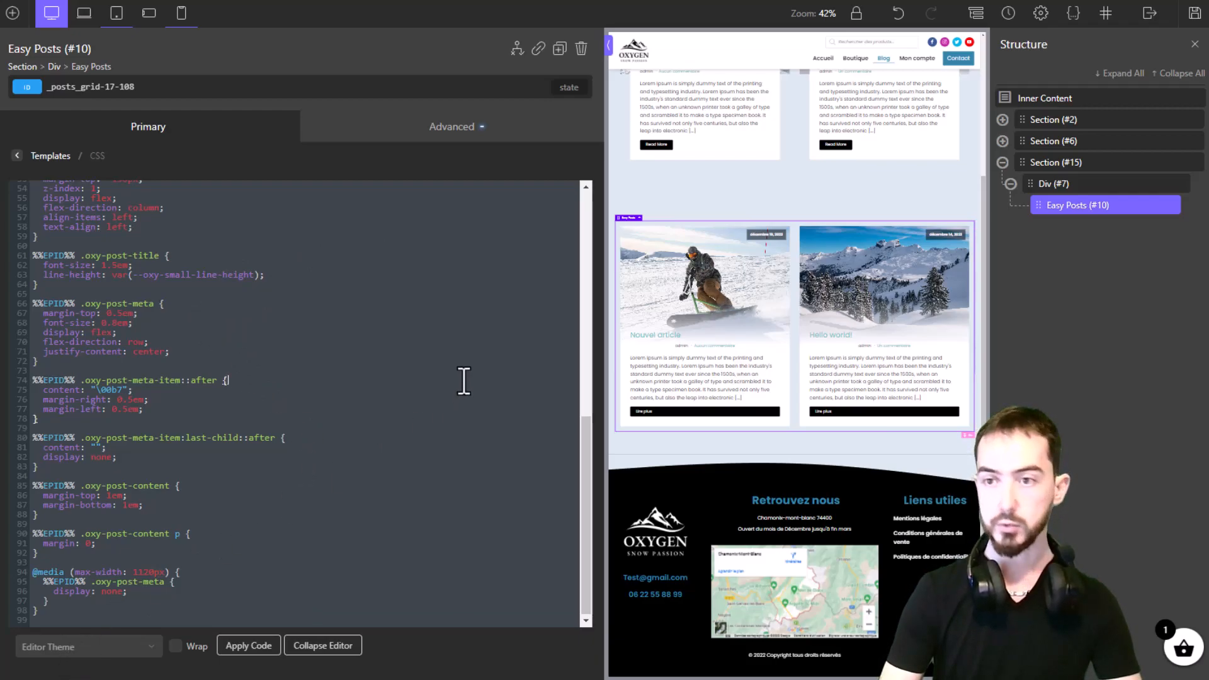
scroll(464, 381, "up", 10)
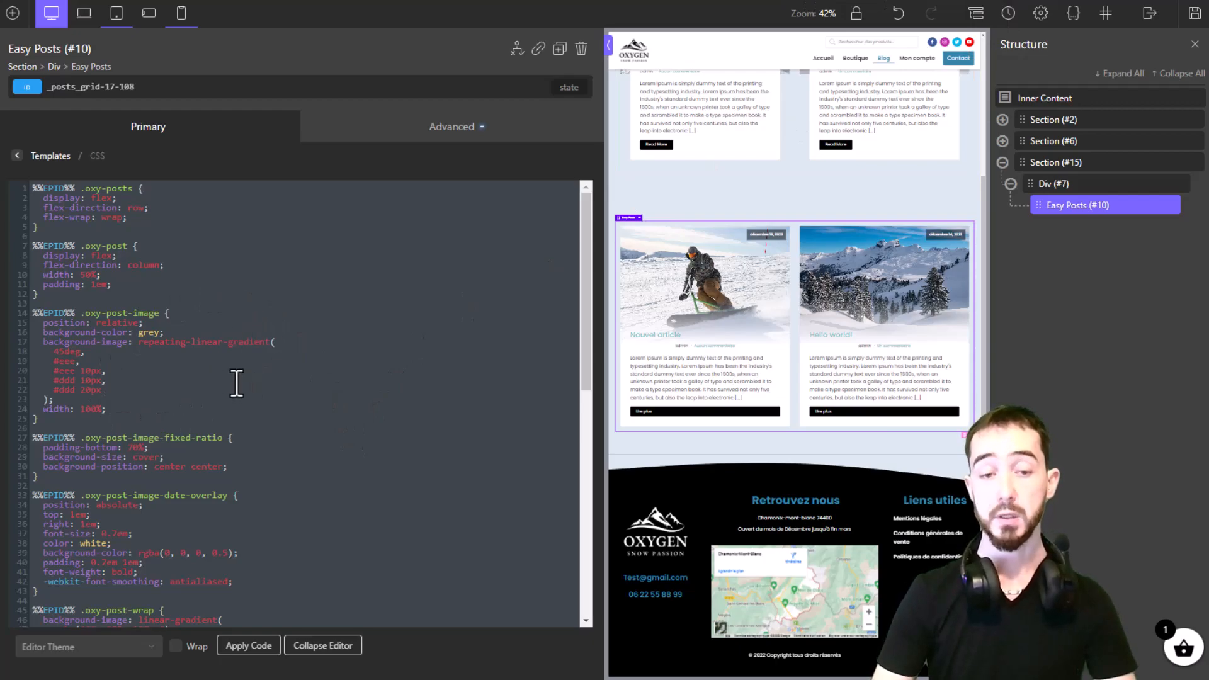
scroll(330, 354, "down", 10)
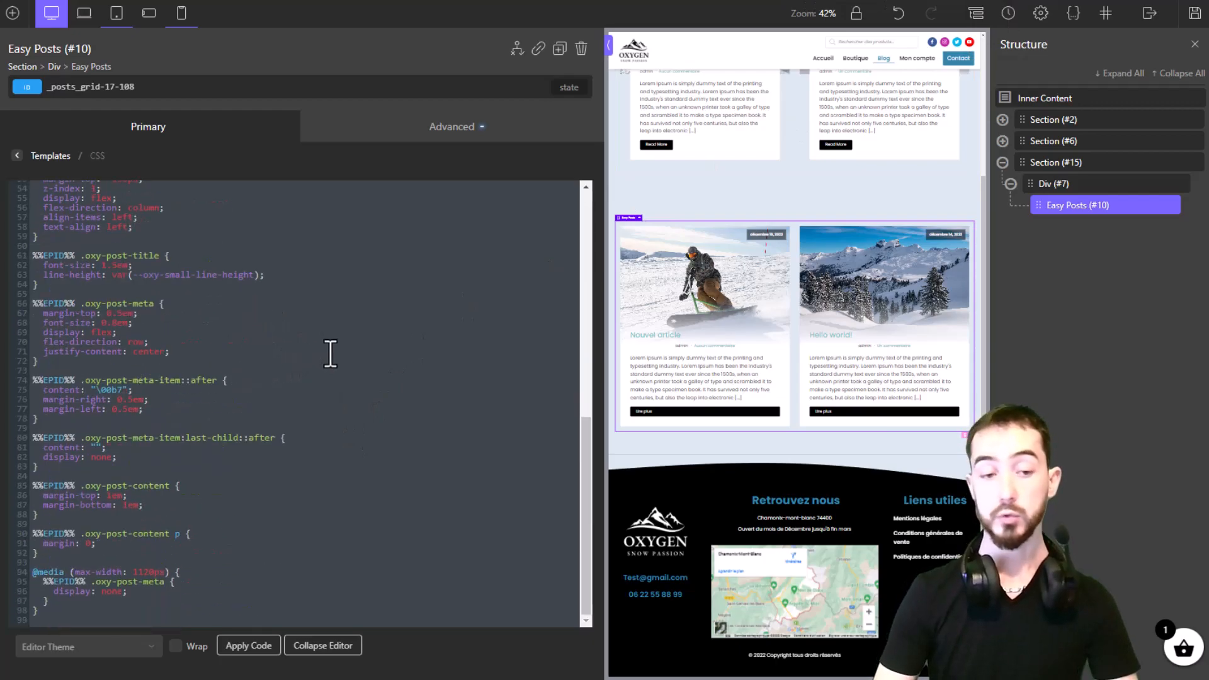
Try adding an .oxy-read-more selector at the end of the CSS template and remove it.
left_click(84, 621)
type(".oxy-read-more")
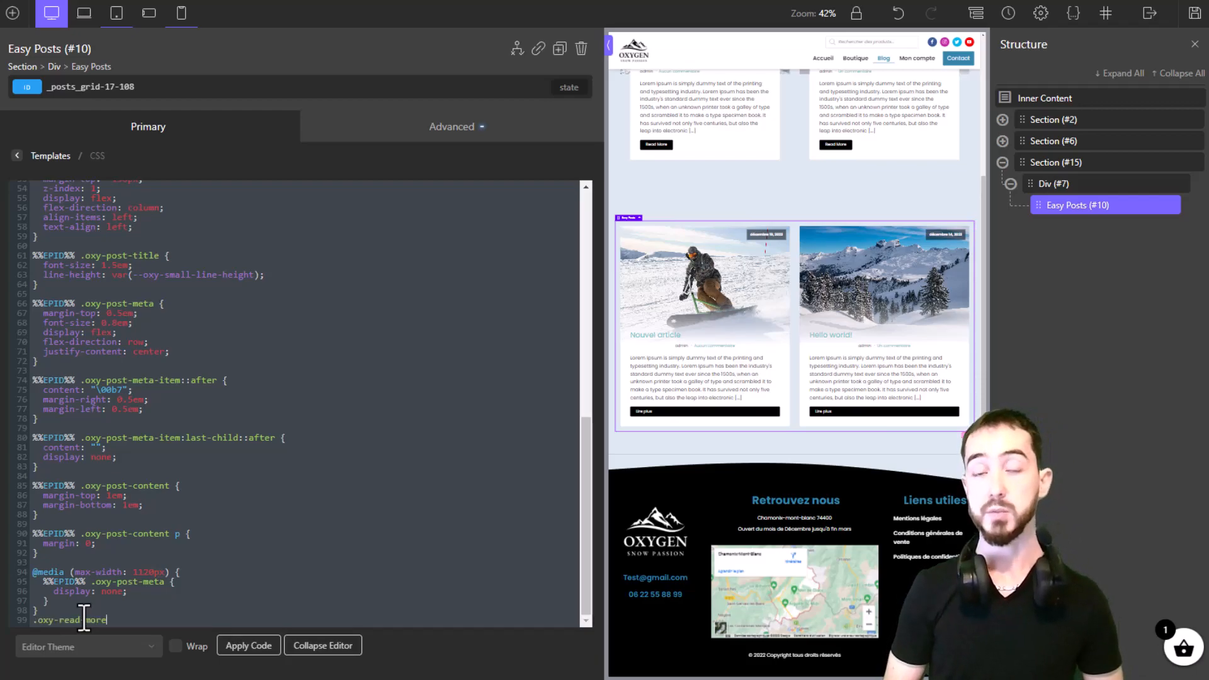
key("BackSpace")
key("BackSpace")
key("BackSpace")
key("BackSpace")
key("BackSpace")
key("BackSpace")
key("BackSpace")
key("BackSpace")
key("BackSpace")
key("BackSpace")
key("BackSpace")
key("BackSpace")
key("BackSpace")
key("BackSpace")
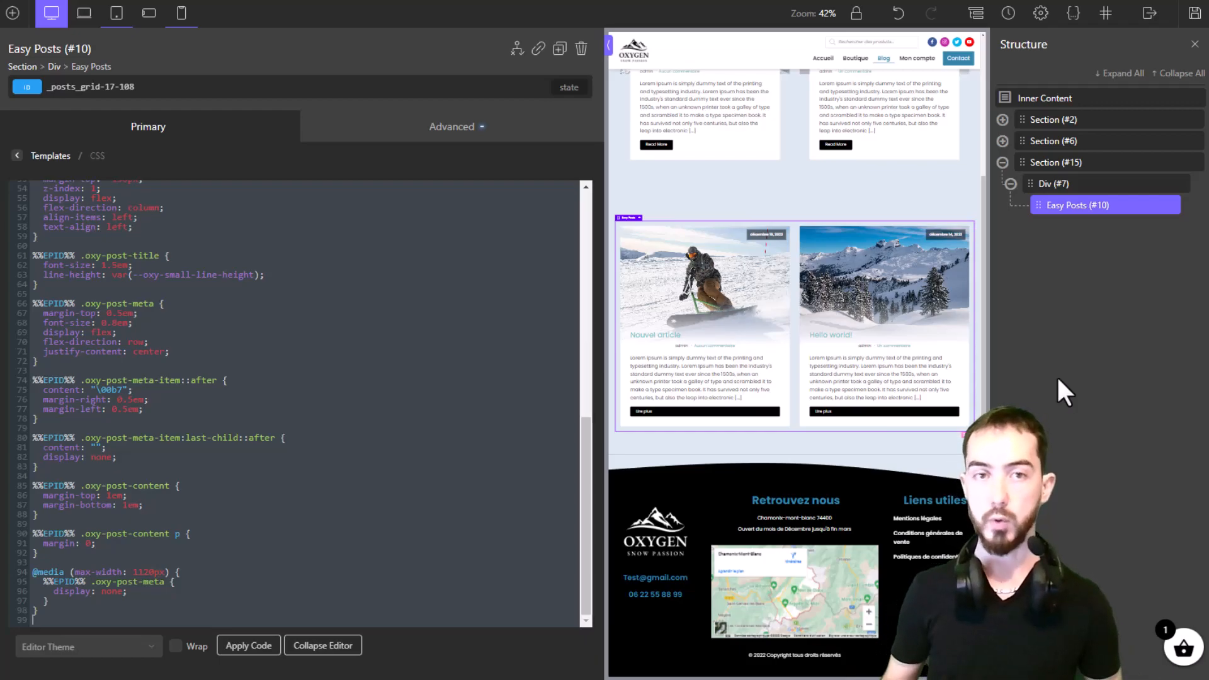
Enable the grid in the Easy Posts grid layout settings and set the column count to 6.
left_click(195, 134)
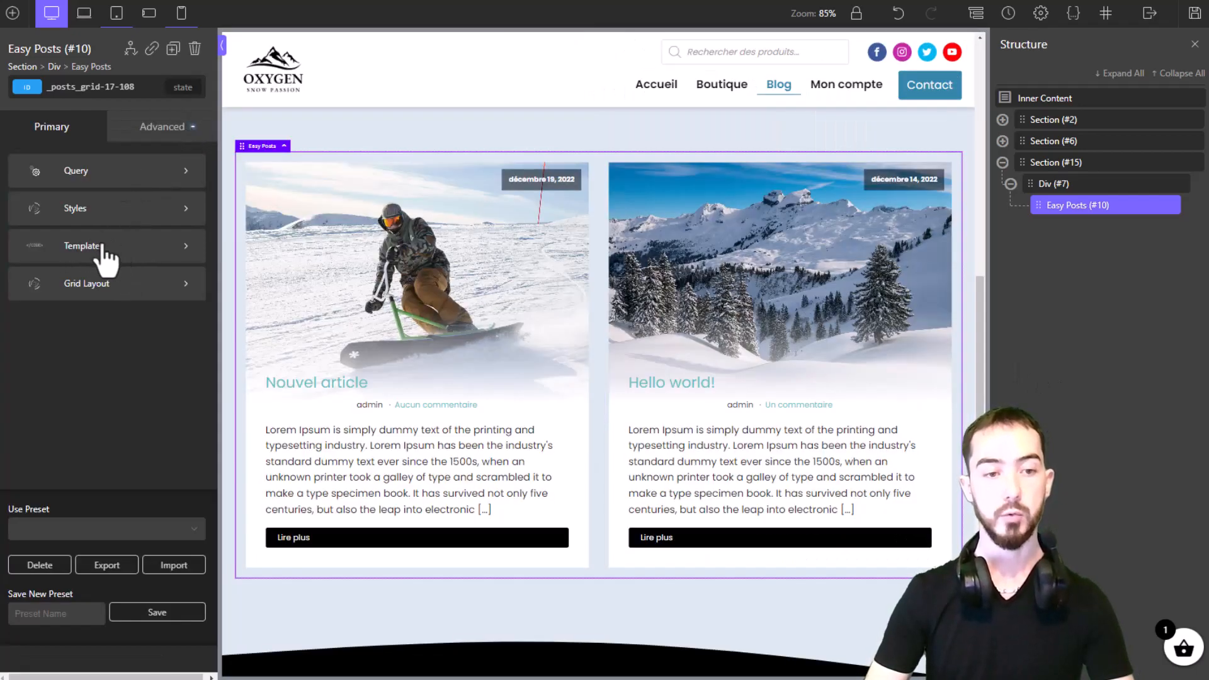
left_click(113, 289)
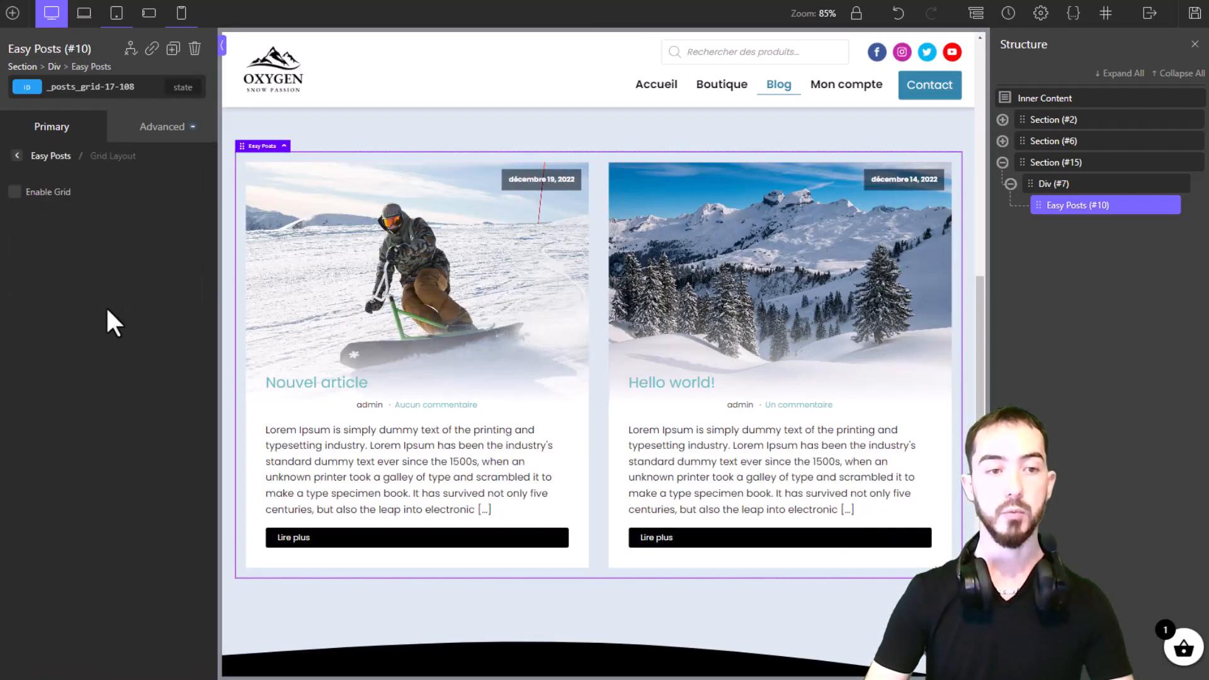
left_click(29, 192)
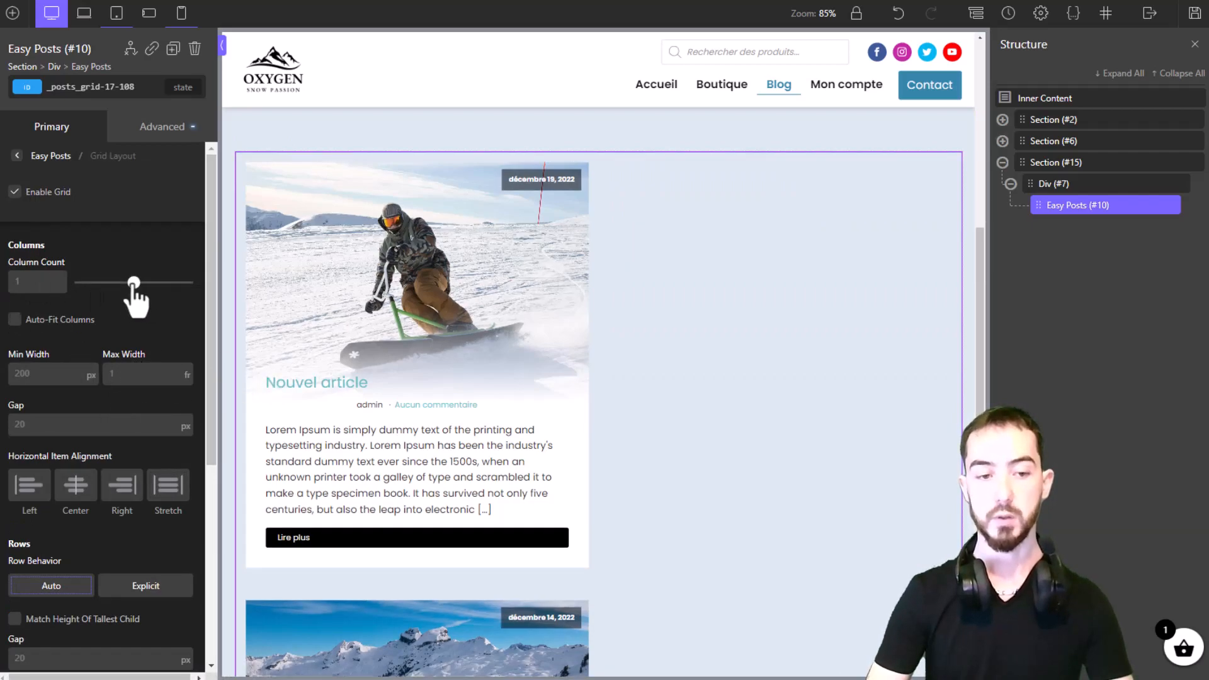
scroll(107, 289, "down", 5)
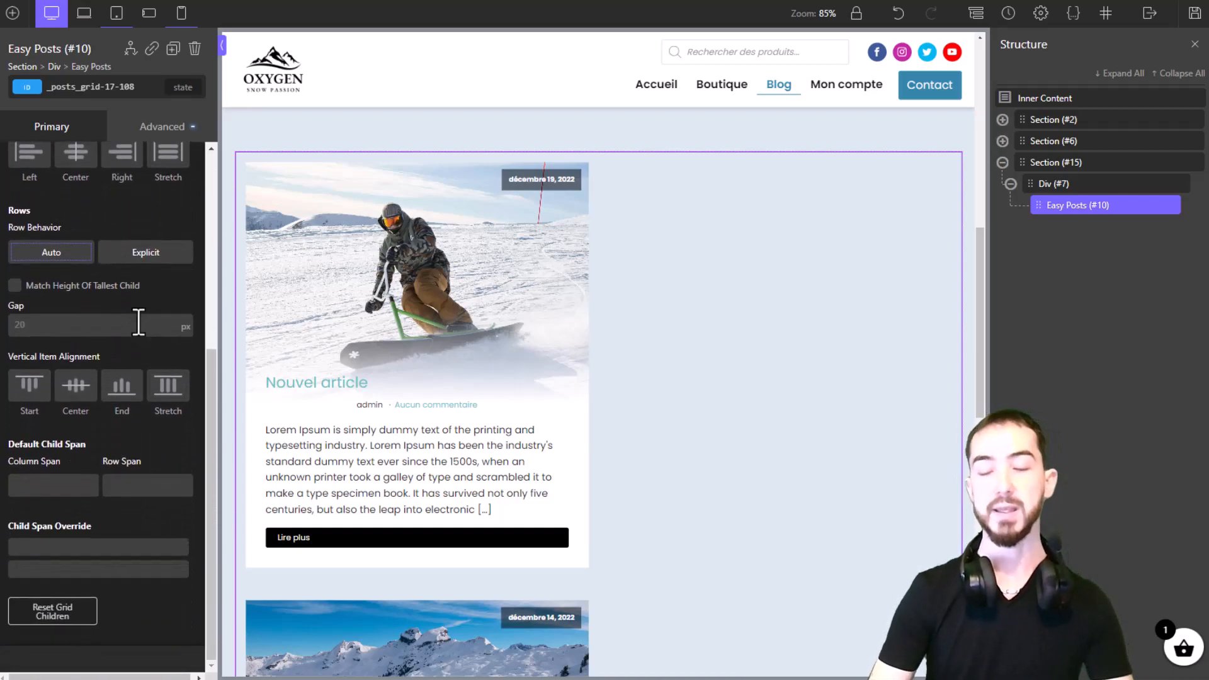
scroll(155, 362, "up", 5)
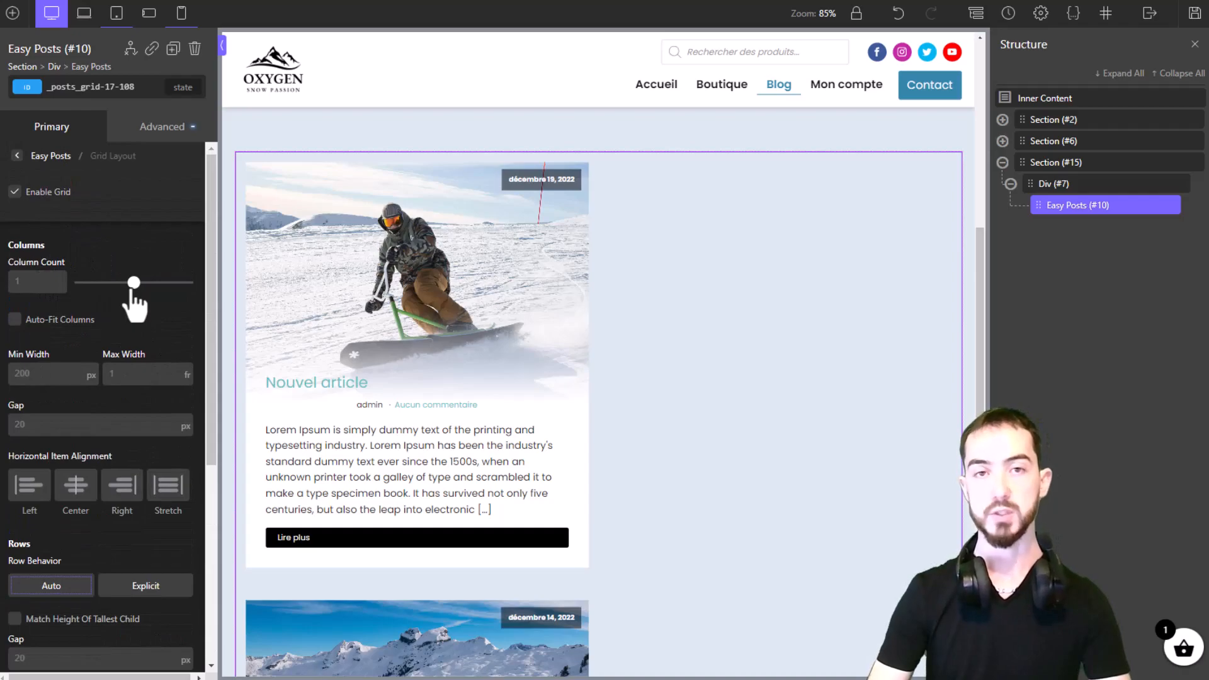
left_click(133, 288)
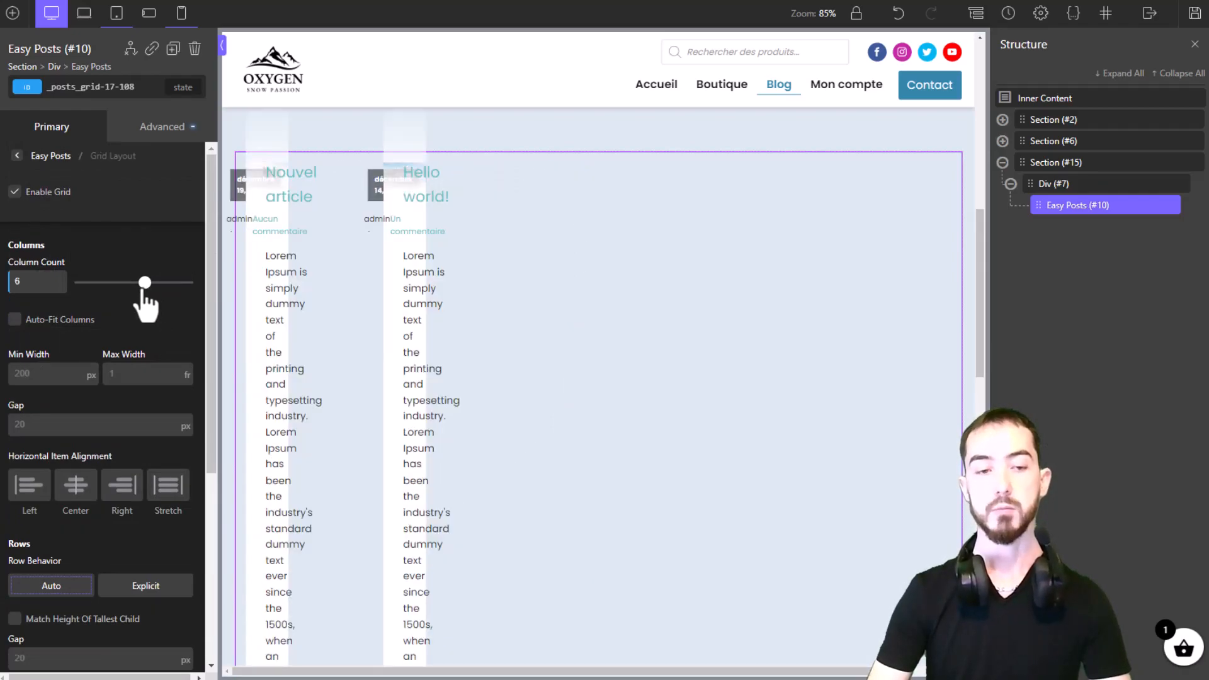
Try a column count of 2, clear it, and switch the Easy Posts grid to auto-fit columns.
left_click_drag(132, 291, 103, 290)
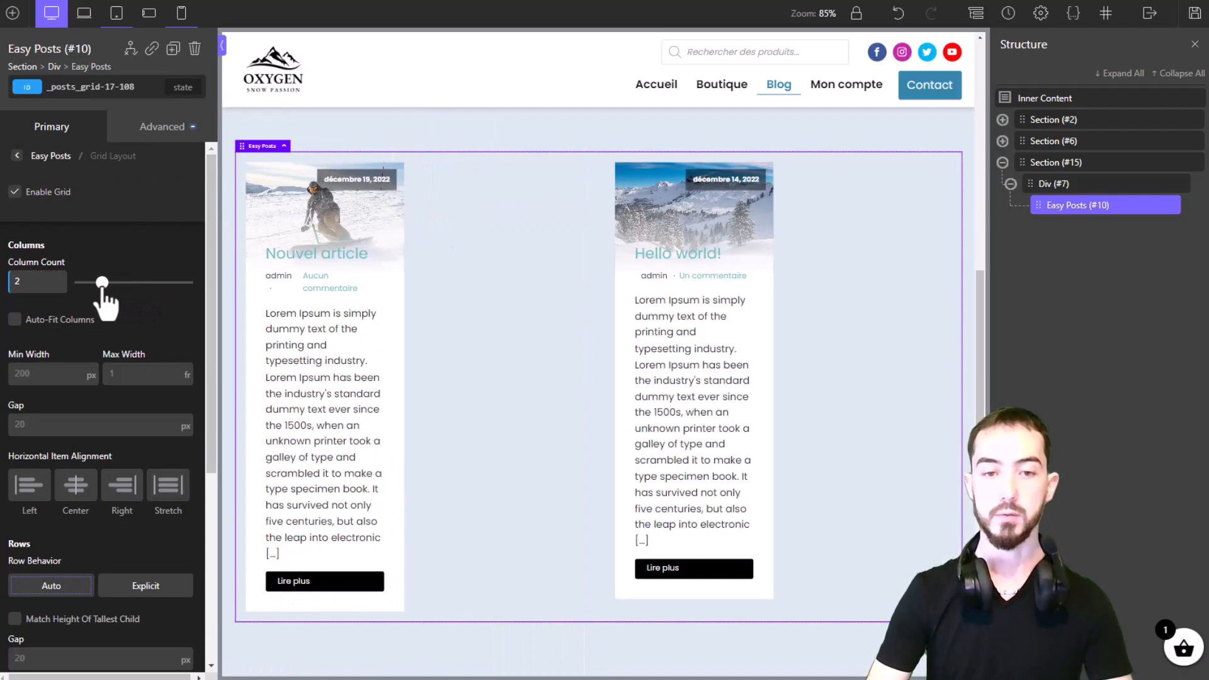
double_click(41, 279)
key("BackSpace")
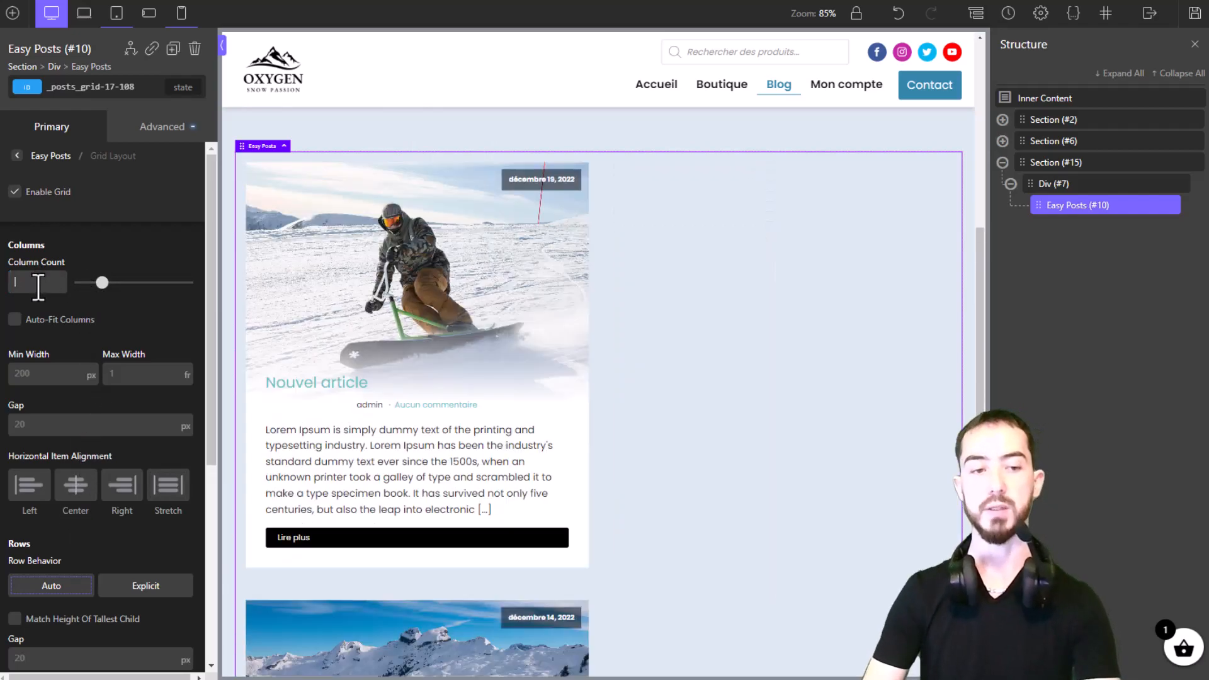
left_click(88, 321)
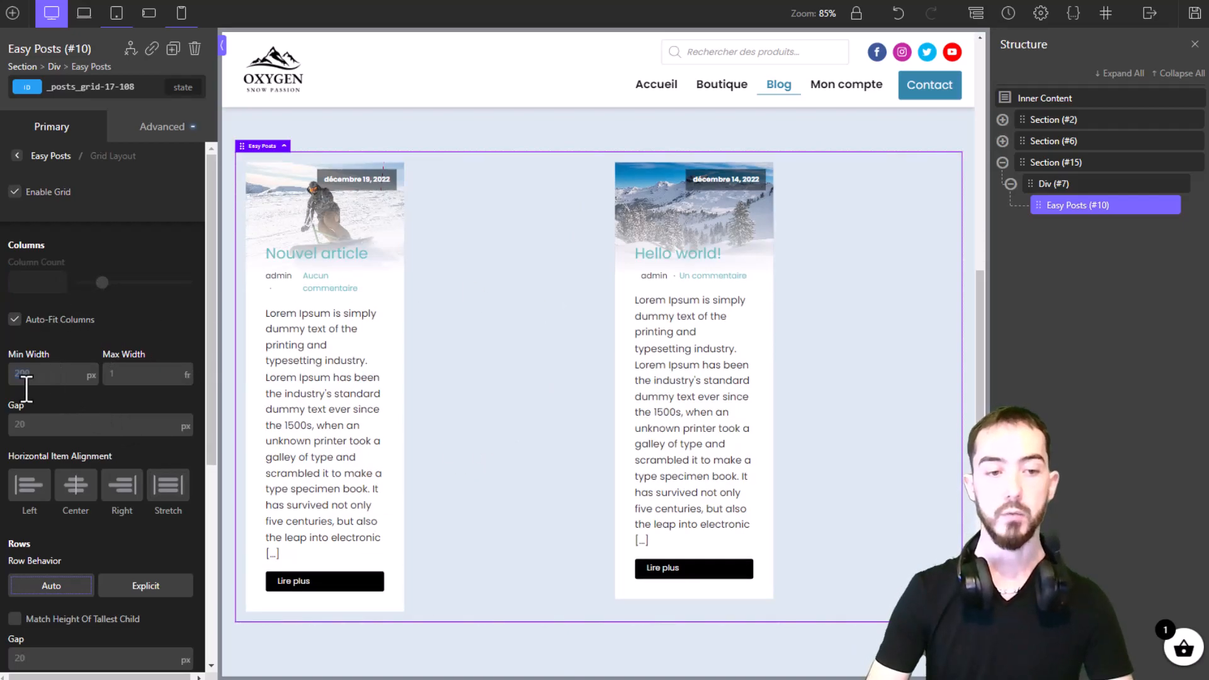
left_click(155, 376)
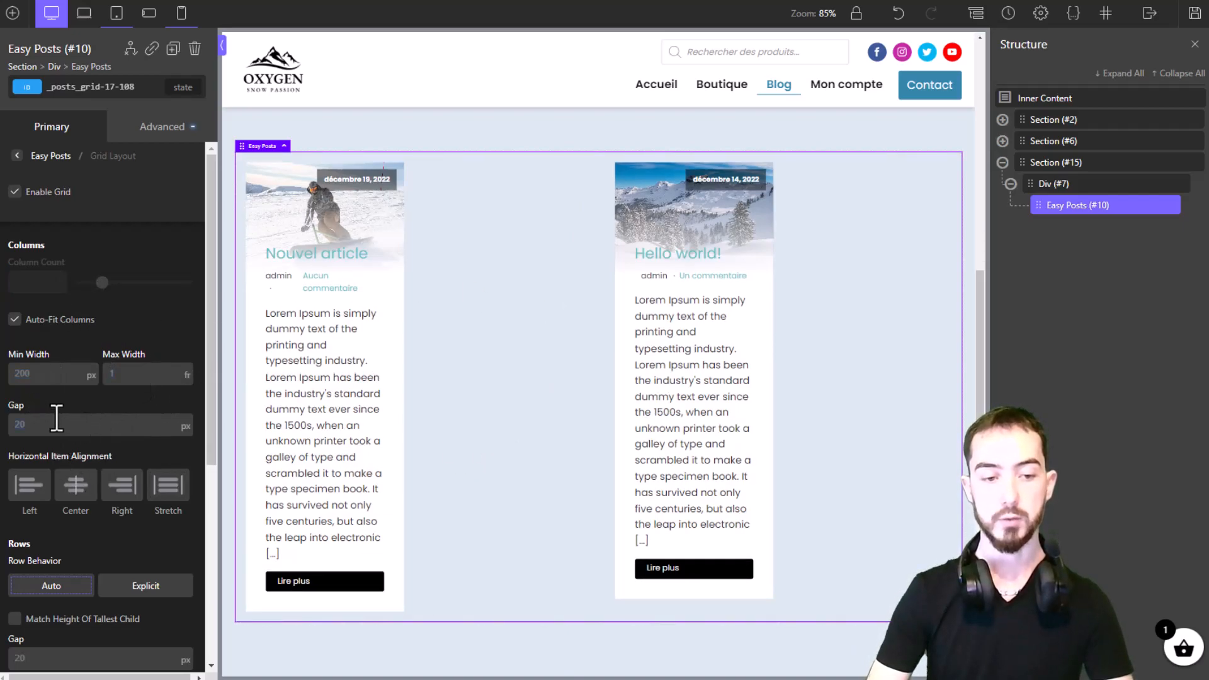
scroll(56, 420, "down", 5)
scroll(144, 486, "up", 5)
left_click(33, 157)
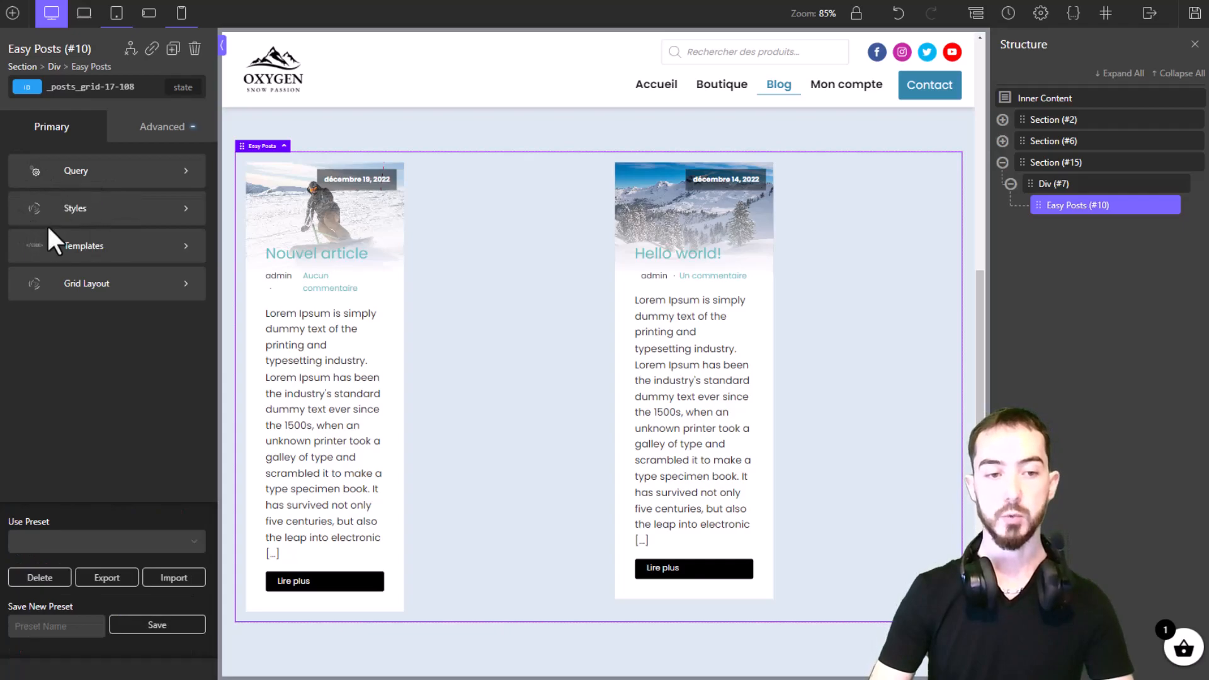
Disable the grid in the Easy Posts grid layout settings and return to the element's main options.
left_click(95, 284)
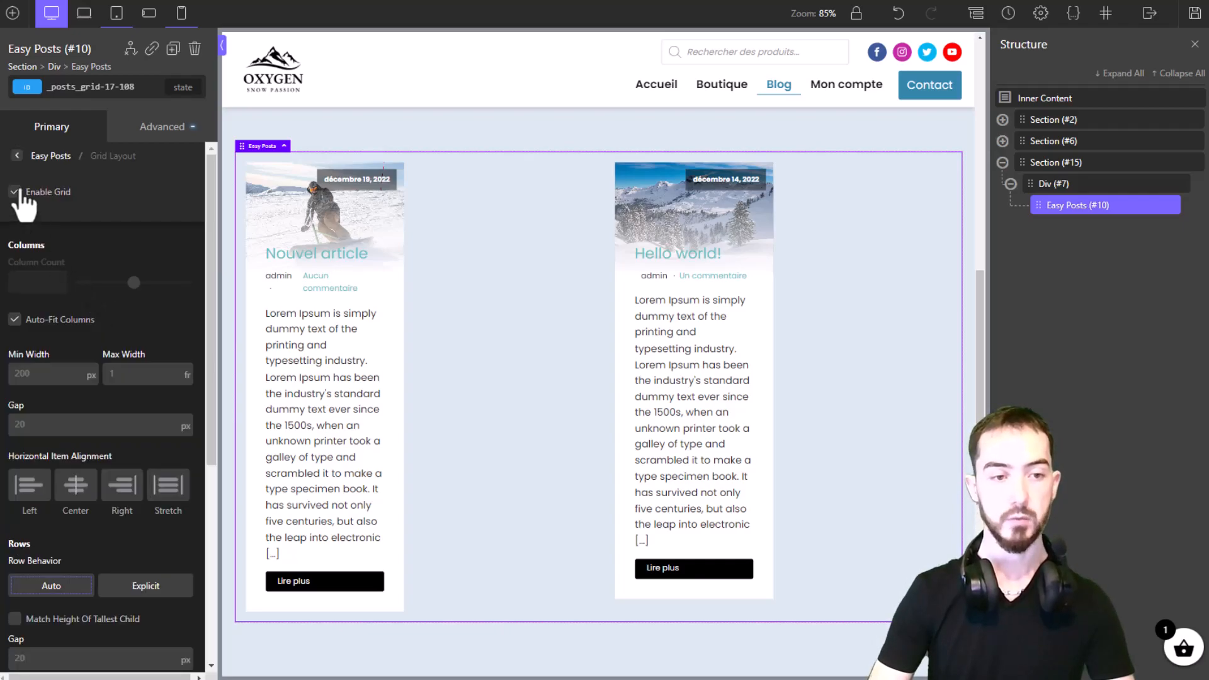
left_click(18, 192)
left_click(18, 157)
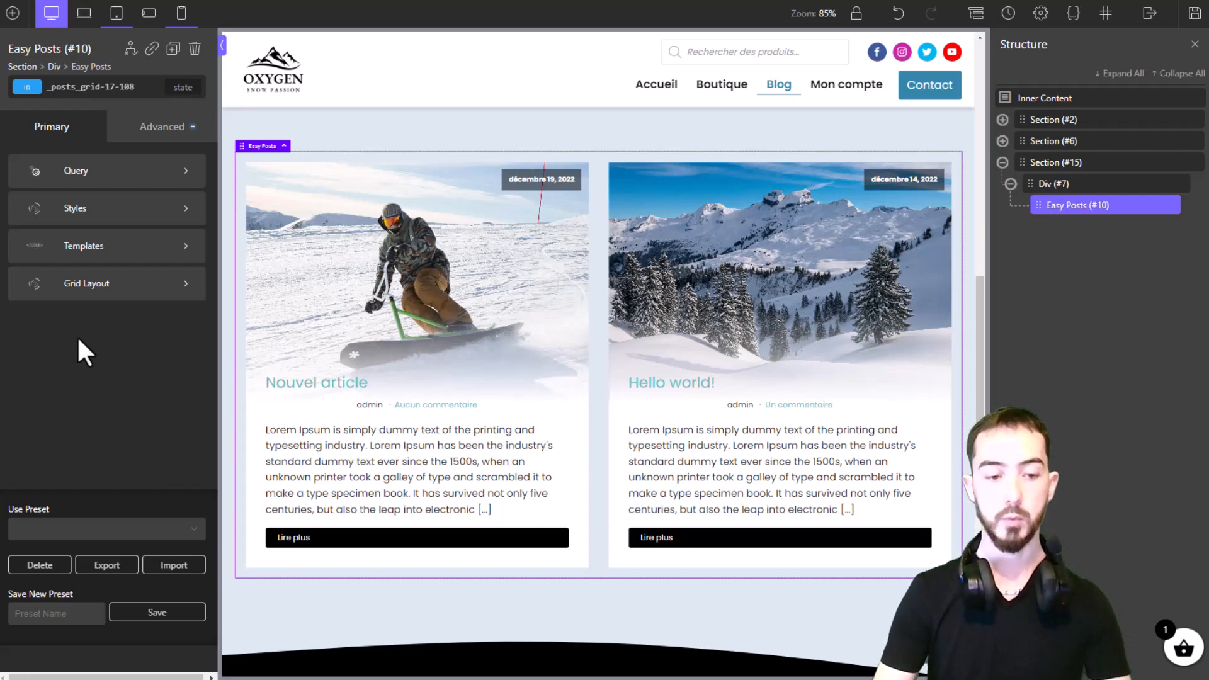
Point out the new preset name field and show the advanced settings of the Easy Posts element.
left_click(71, 614)
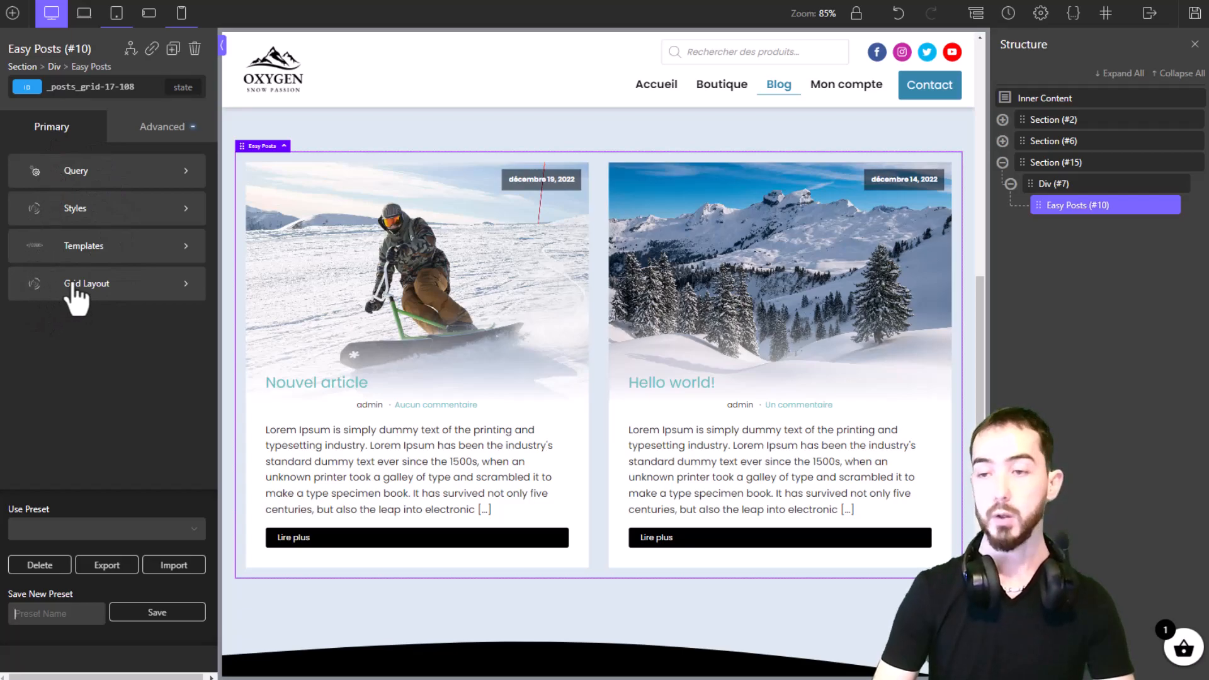
left_click(165, 129)
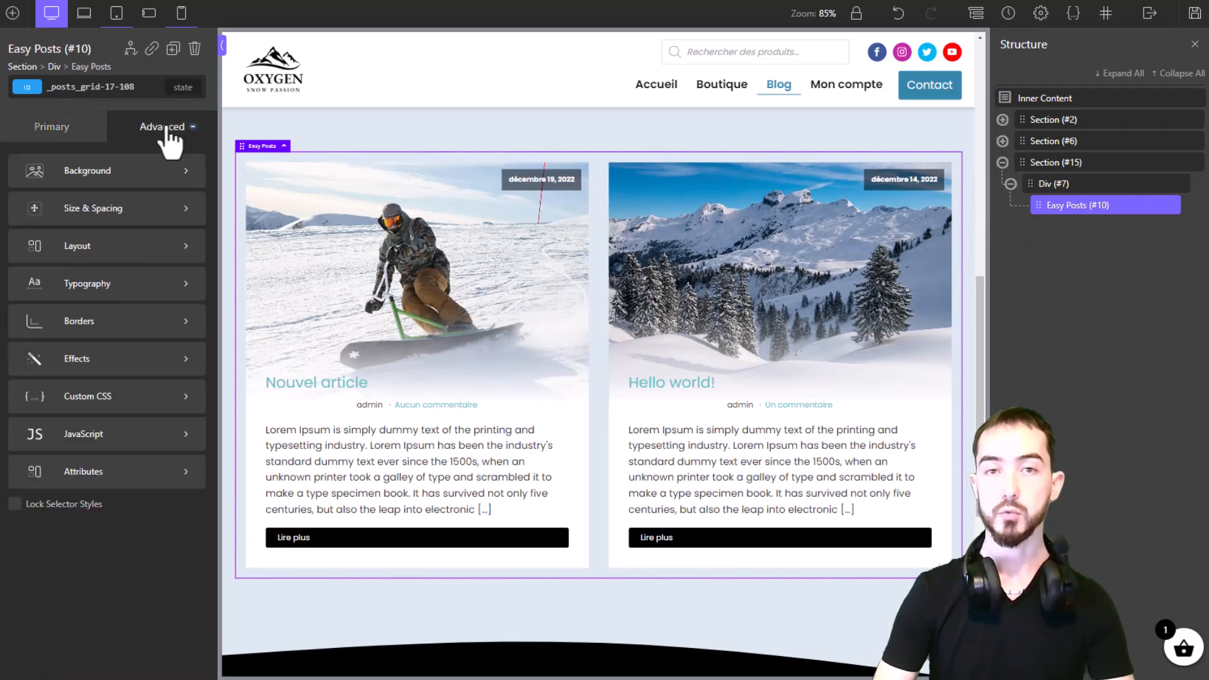